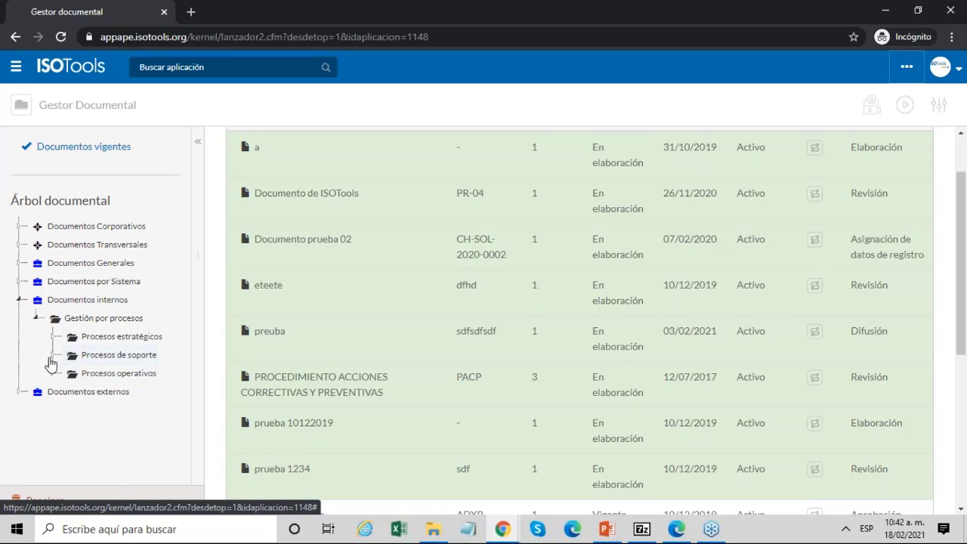
Expand the Procesos estratégicos and Planificación estratégica folders to view their contents, and collapse the Documentos internos branch
click(72, 340)
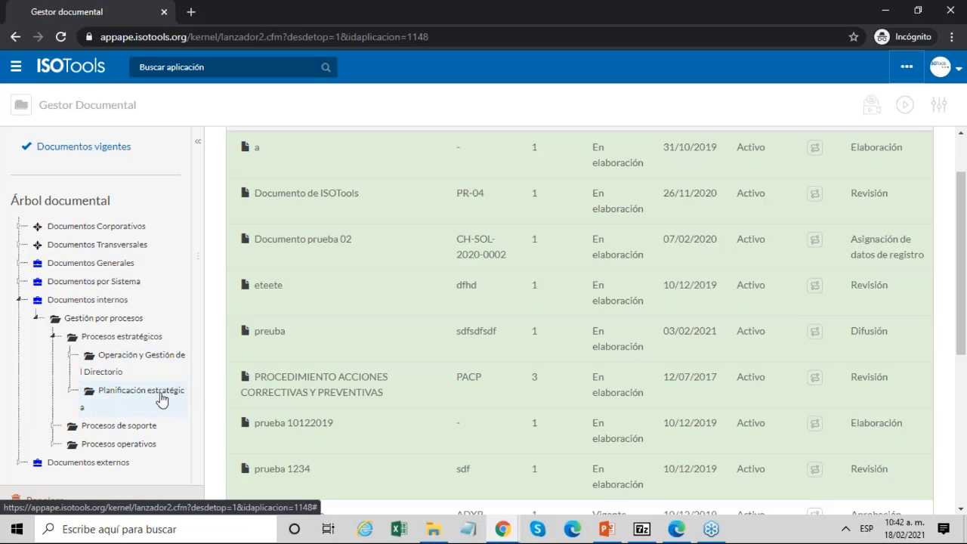
click(69, 390)
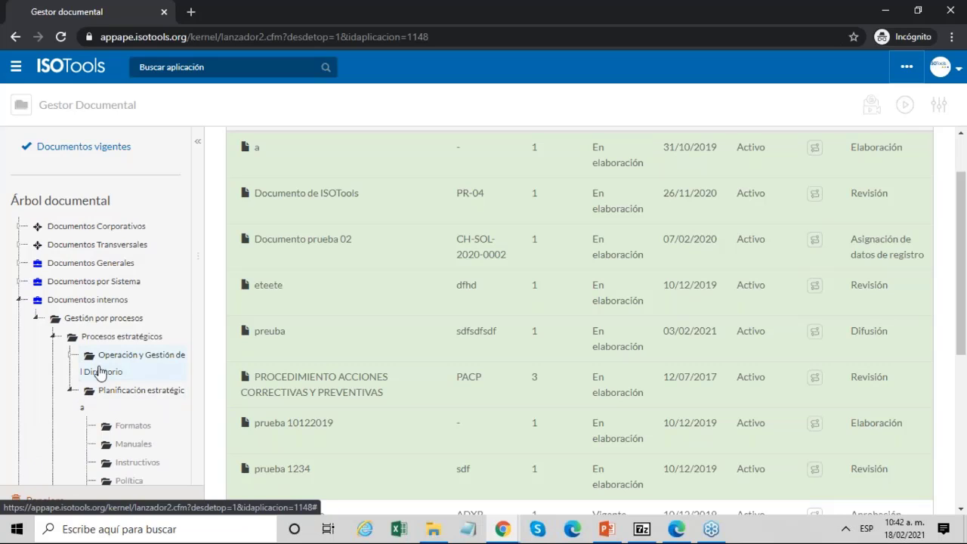
scroll(102, 366, down, 2)
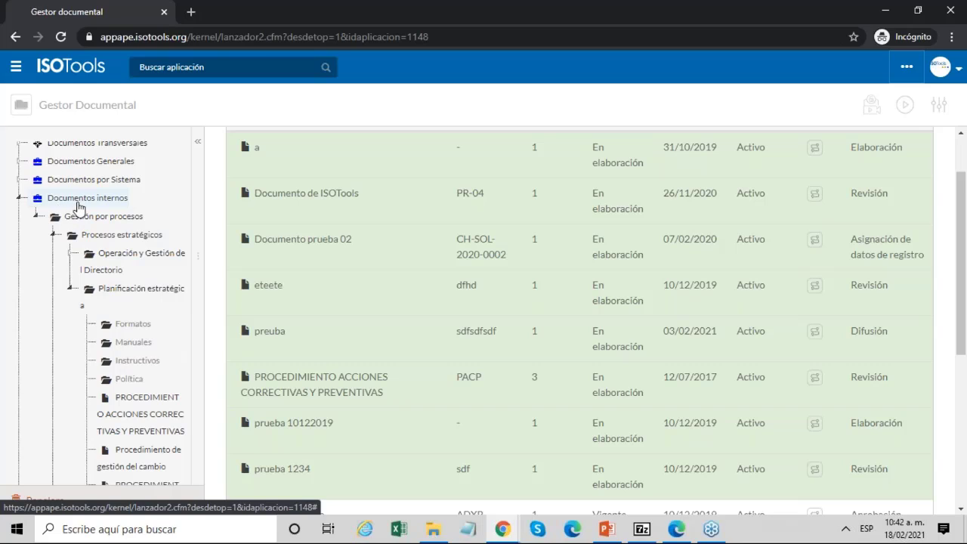
click(34, 216)
Expand Documentos externos with its Resoluciones and Proveedores folders and look through their contents
click(16, 217)
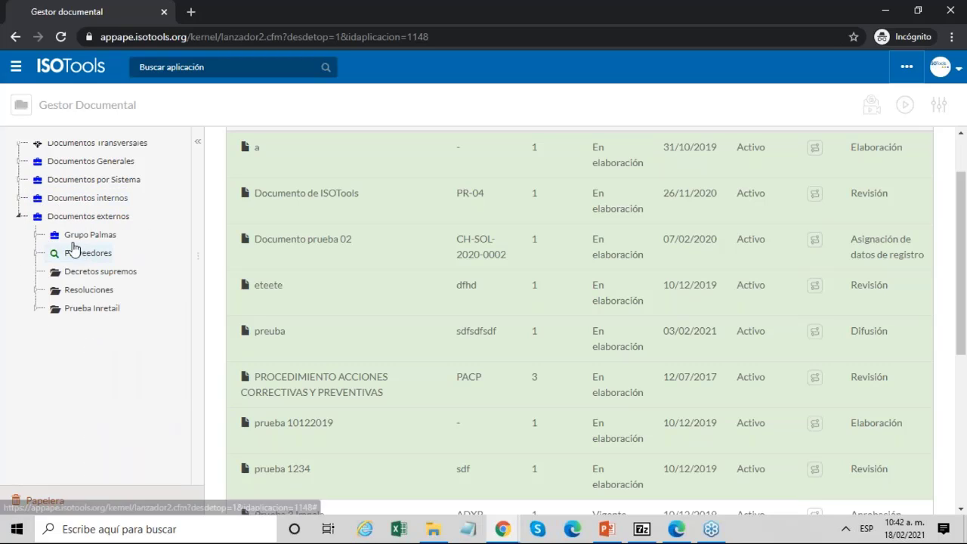
click(36, 289)
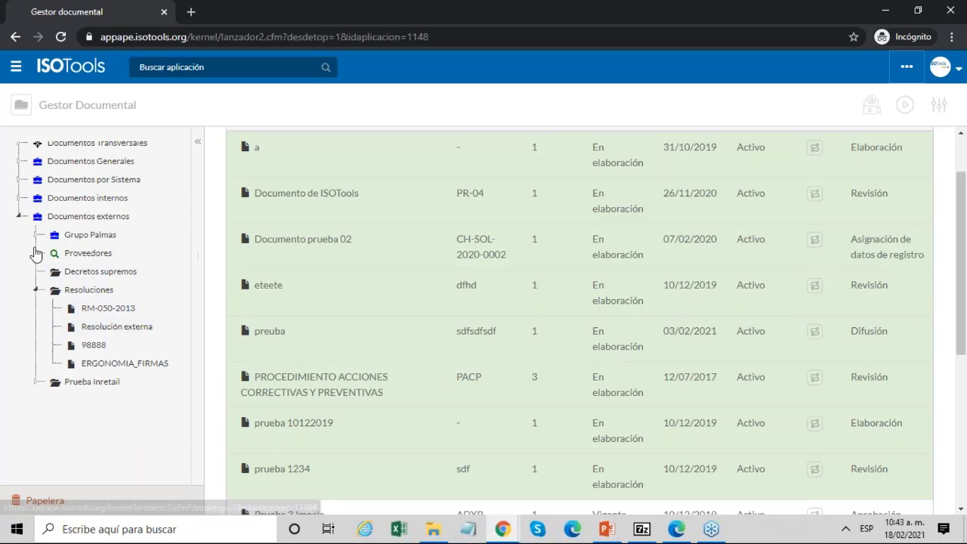
click(36, 253)
scroll(158, 328, down, 1)
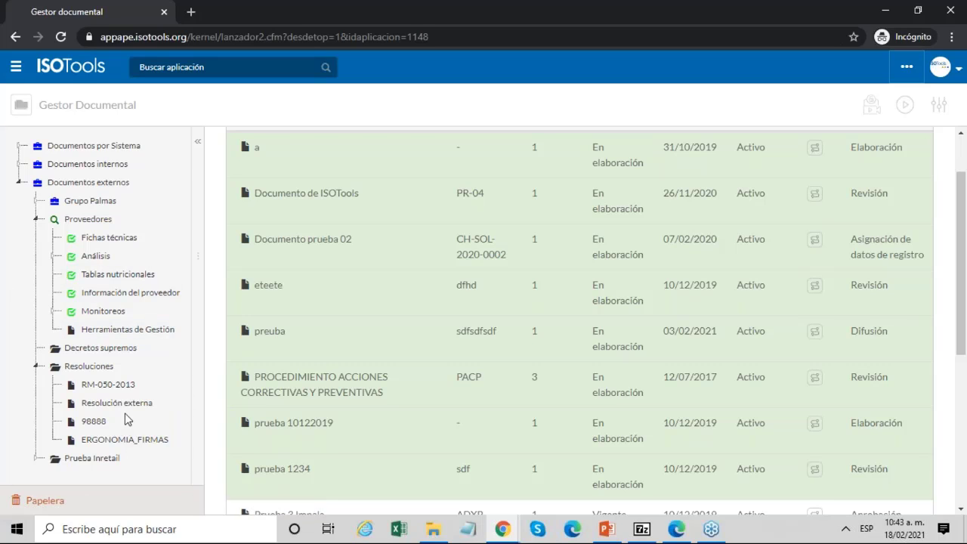
scroll(114, 393, up, 5)
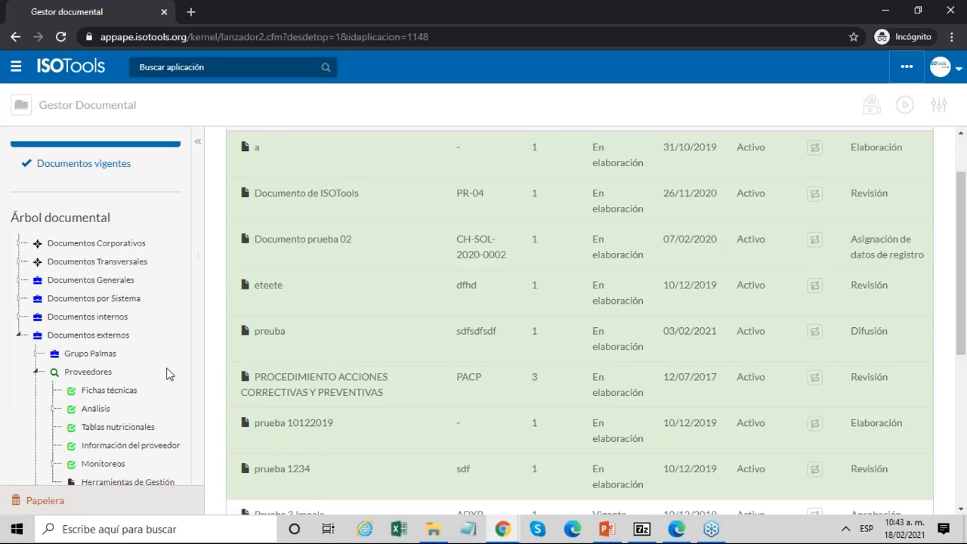
scroll(180, 363, up, 2)
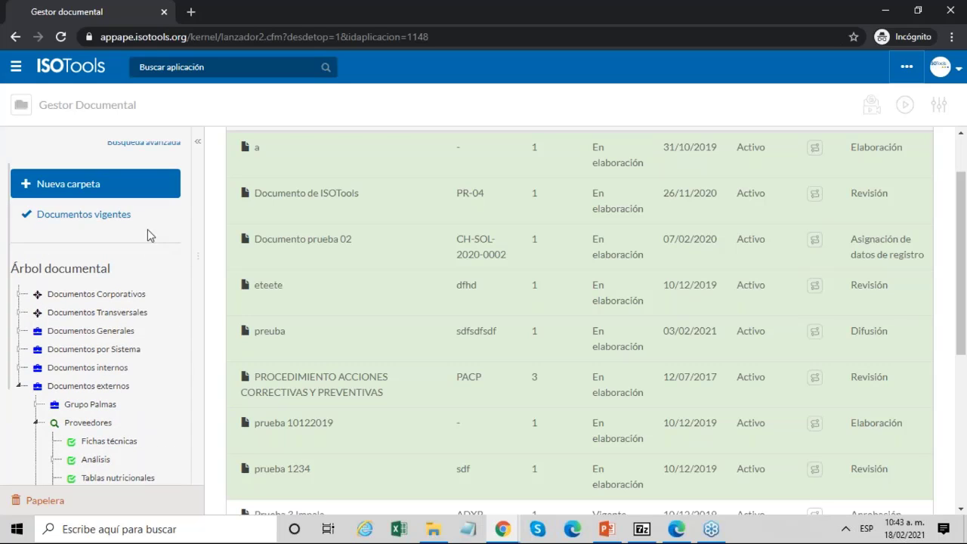
Open PROCEDIMIENTO ACCIONES CORRECTIVAS Y PREVENTIVAS from the list of current documents and review its document information
click(82, 218)
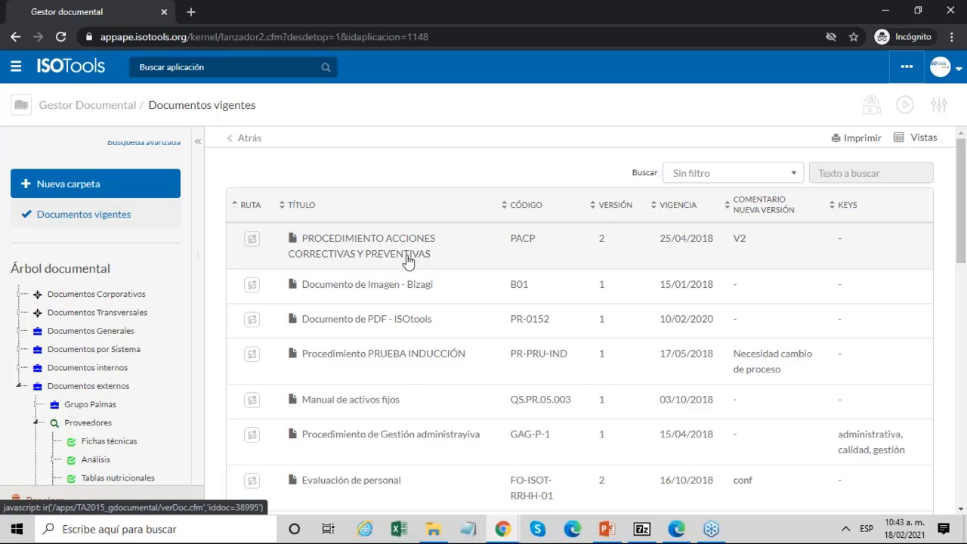
click(384, 256)
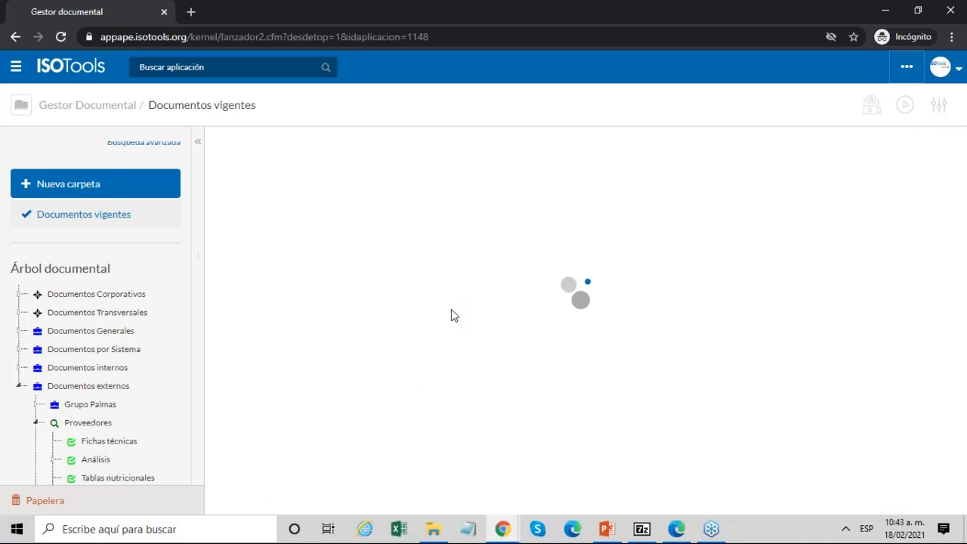
scroll(400, 288, down, 1)
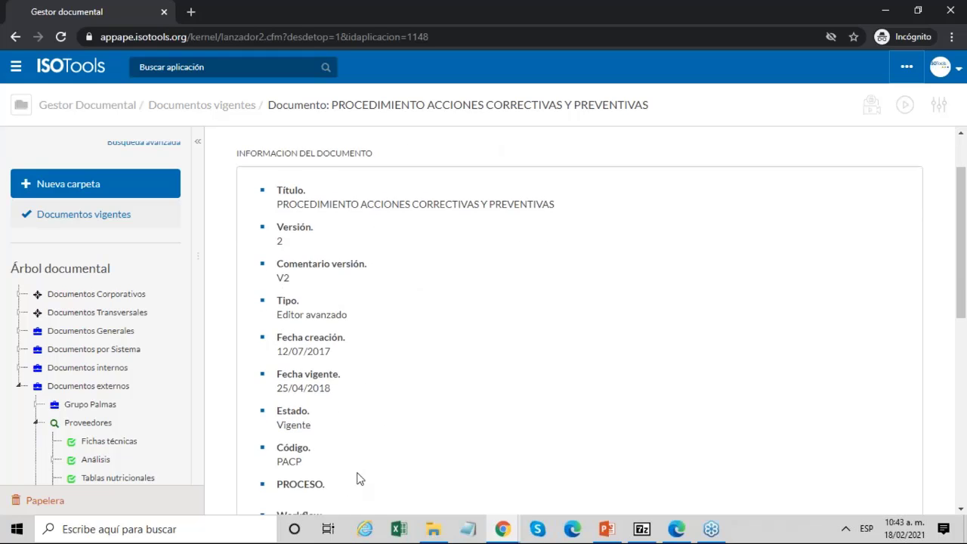
scroll(358, 479, down, 1)
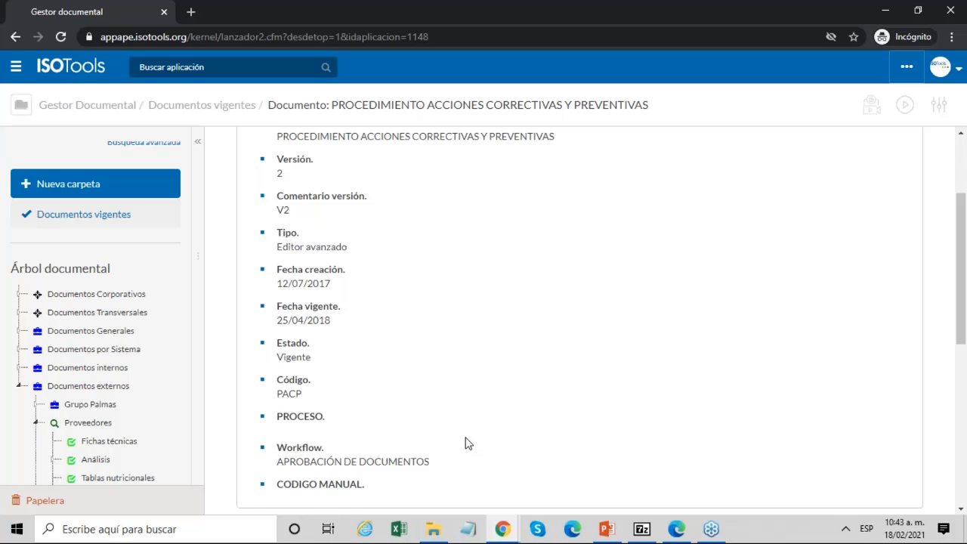
scroll(449, 442, up, 2)
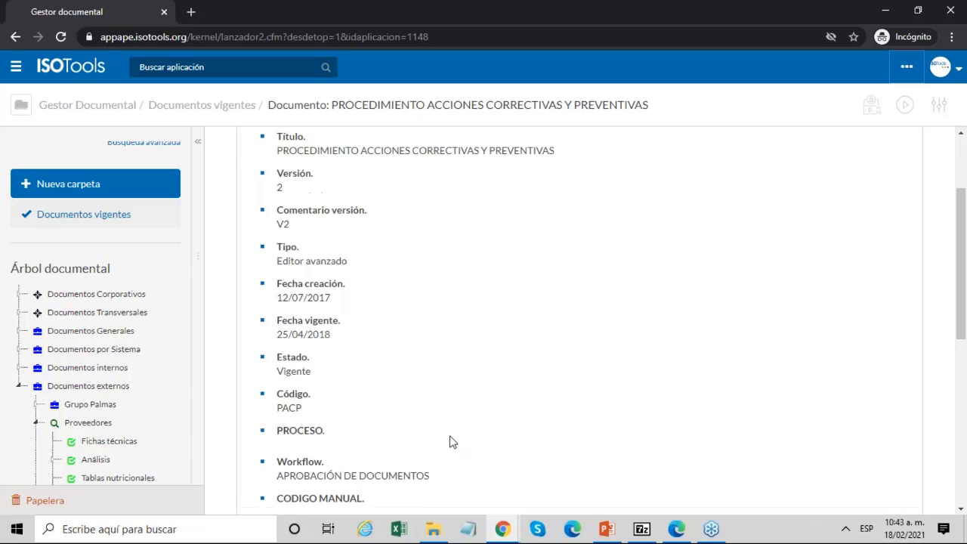
Examine the document's APROBACIÓN DE DOCUMENTOS workflow, in particular the role responsible for the Homologación phase
click(432, 185)
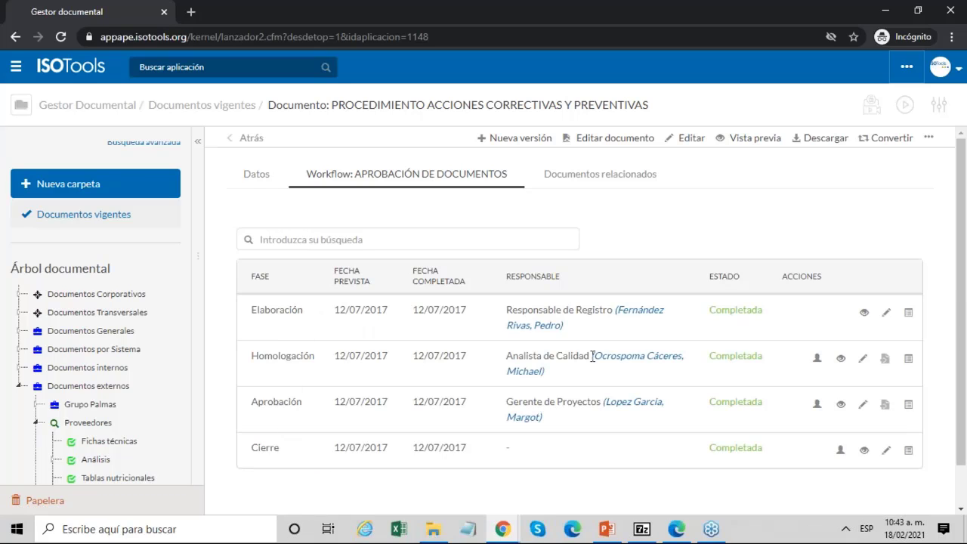
drag(592, 356, 507, 356)
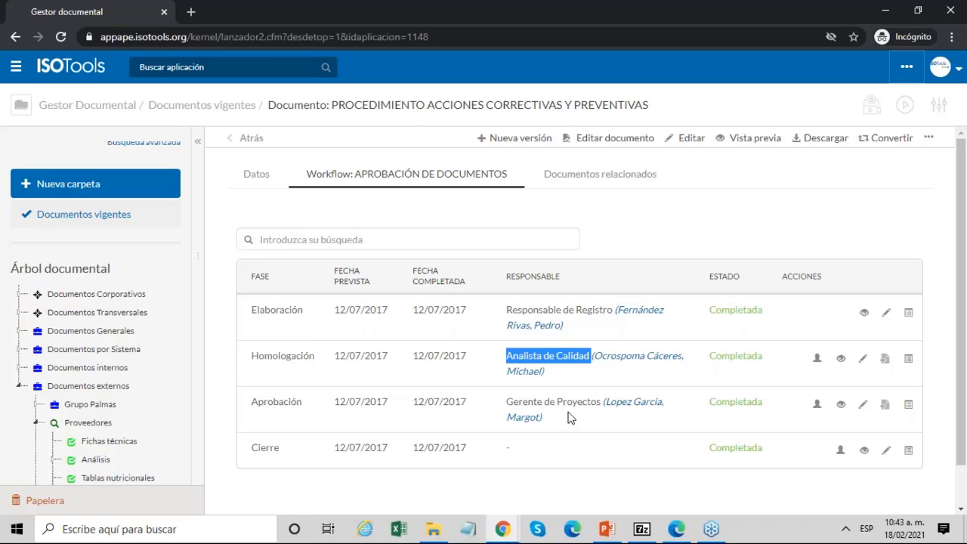
click(597, 383)
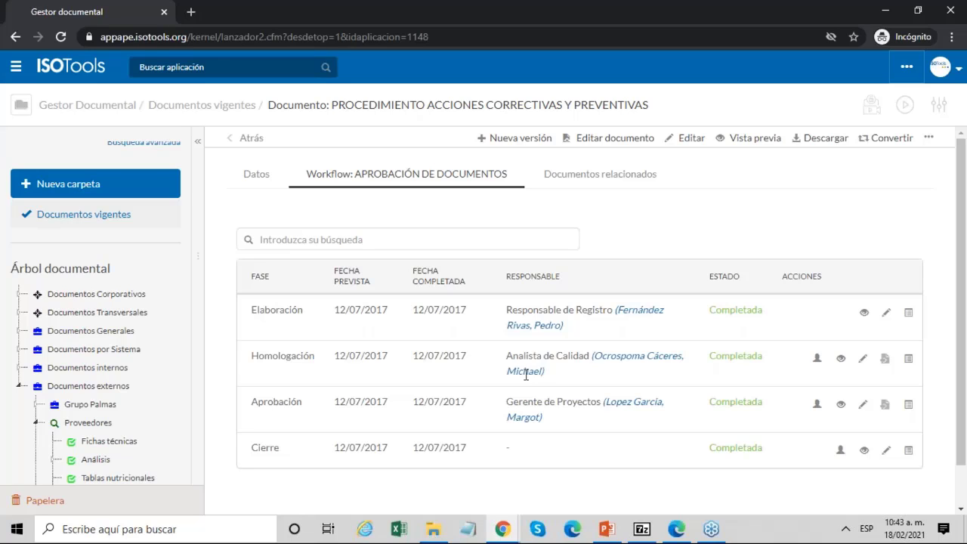
drag(593, 354, 510, 352)
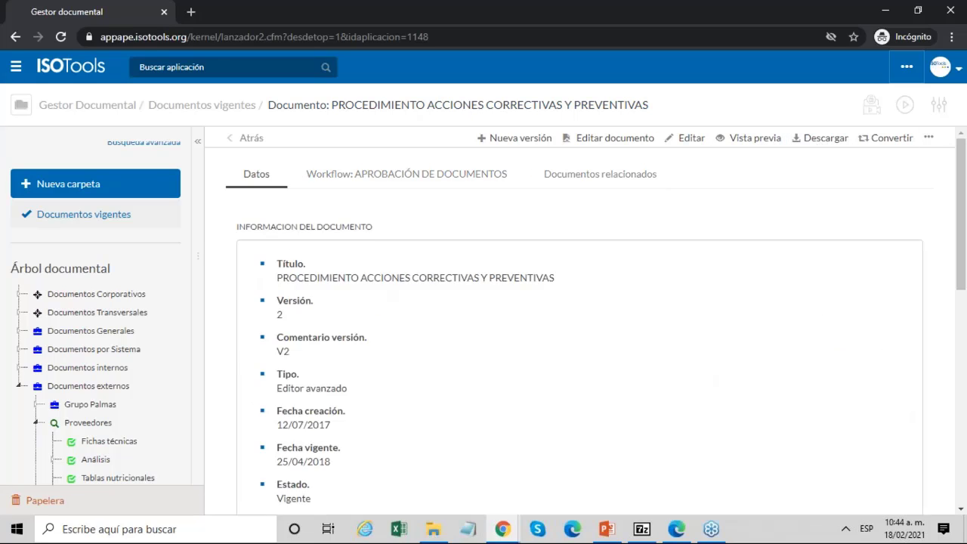
Publish the PROCEDIMIENTO ACCIONES CORRECTIVAS Y PREVENTIVAS document and display its public URL
click(929, 139)
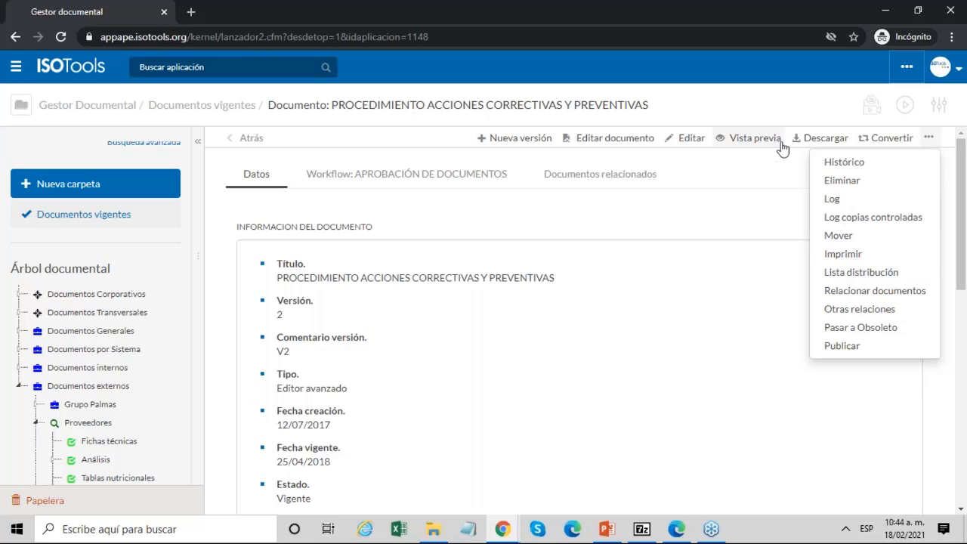
click(856, 347)
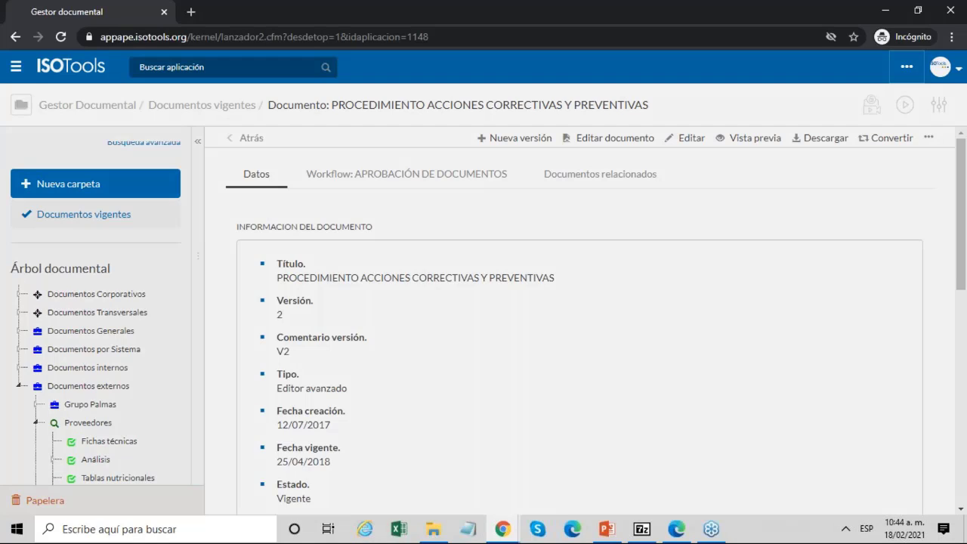
click(657, 173)
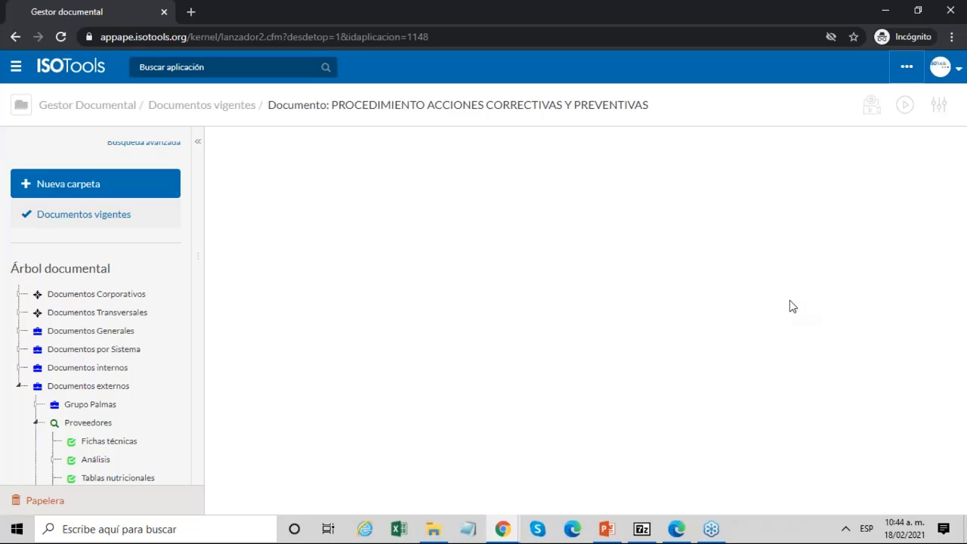
click(696, 172)
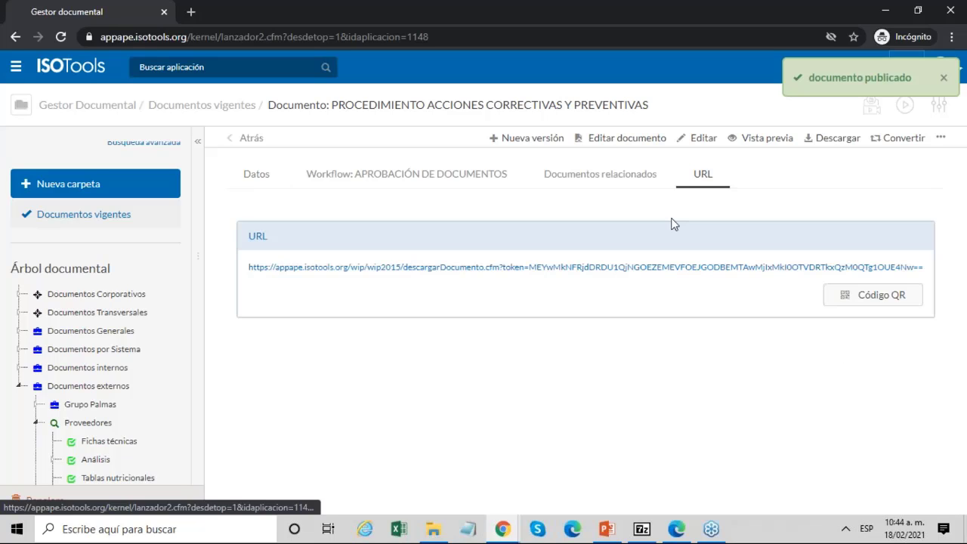
Display the published document's QR code with its usage instructions, and close it after viewing
click(872, 296)
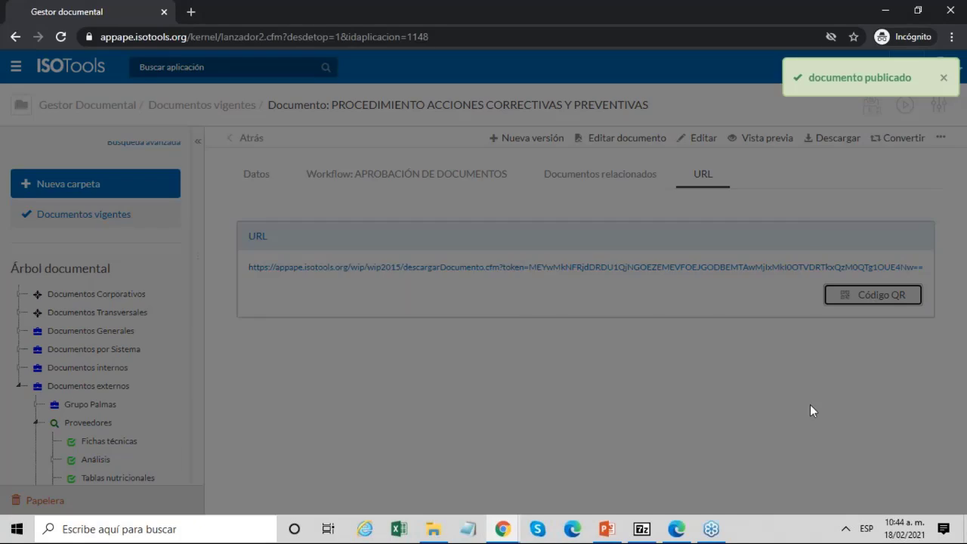
scroll(919, 176, down, 2)
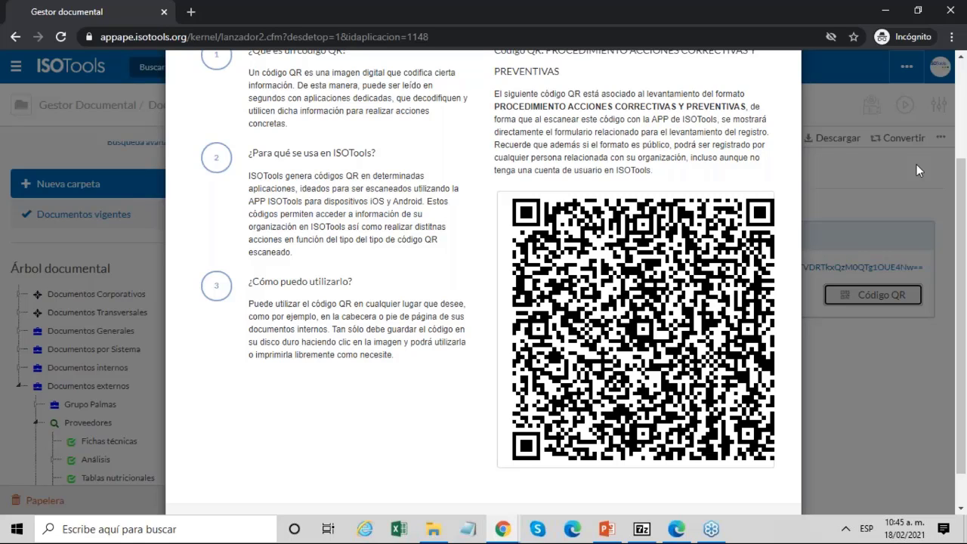
scroll(773, 130, up, 5)
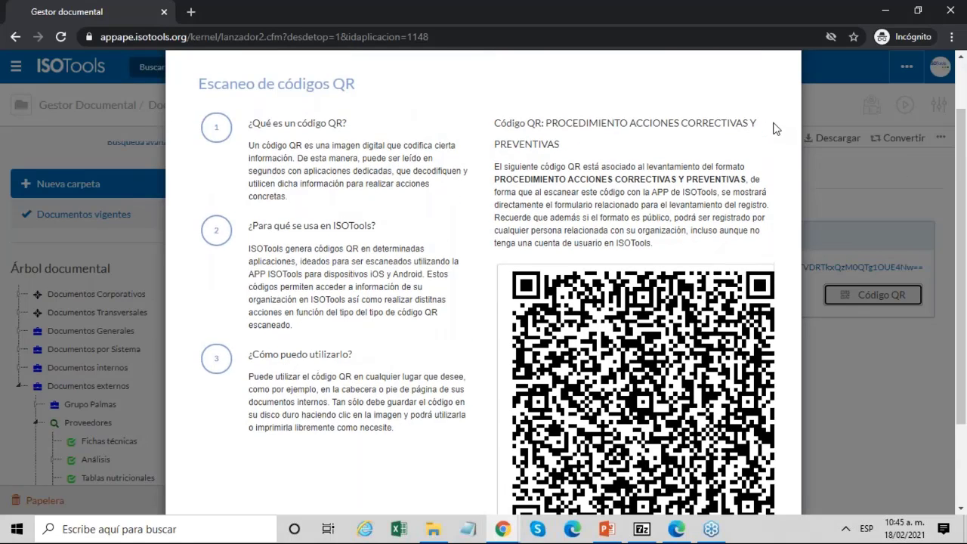
click(781, 95)
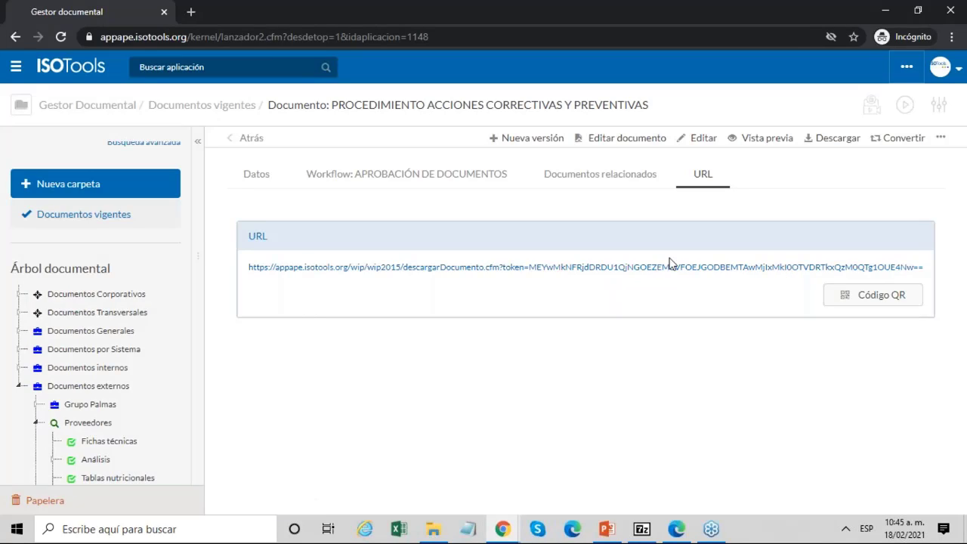
Unpublish the PROCEDIMIENTO ACCIONES CORRECTIVAS Y PREVENTIVAS document
click(939, 139)
click(852, 348)
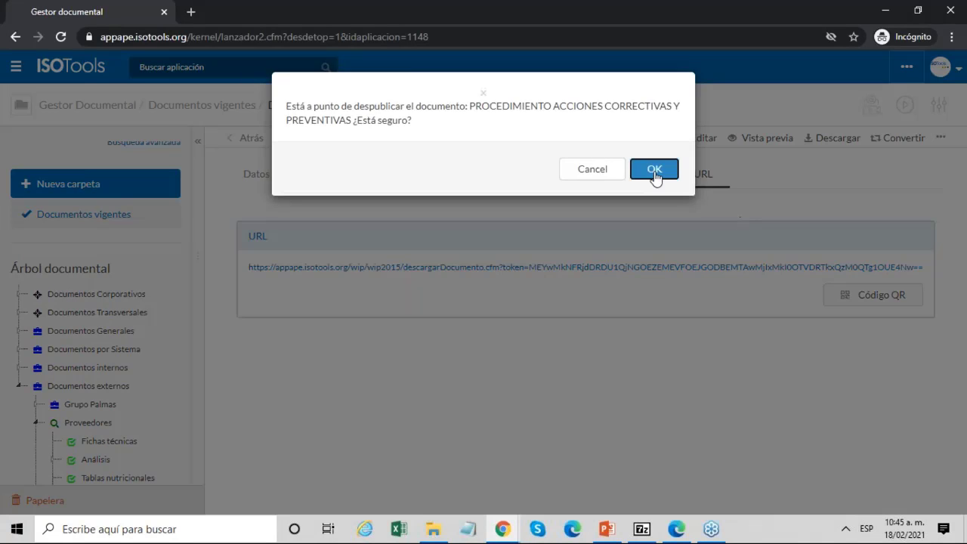
click(654, 171)
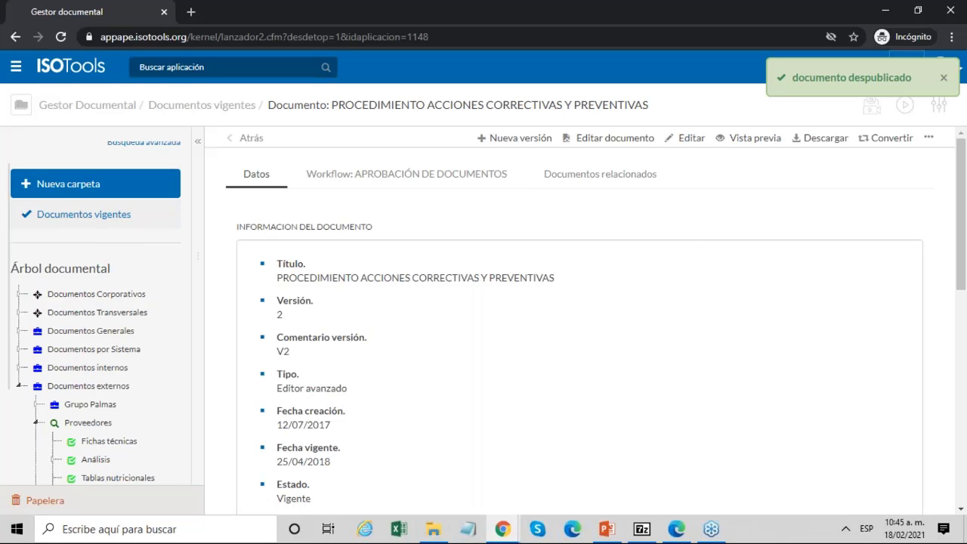
View the document's version history and return to its data
click(928, 138)
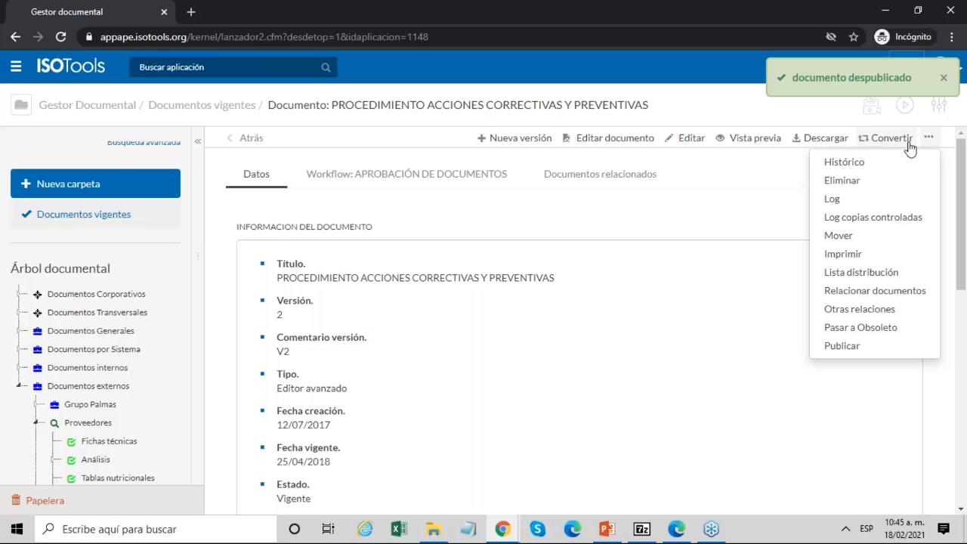
click(865, 162)
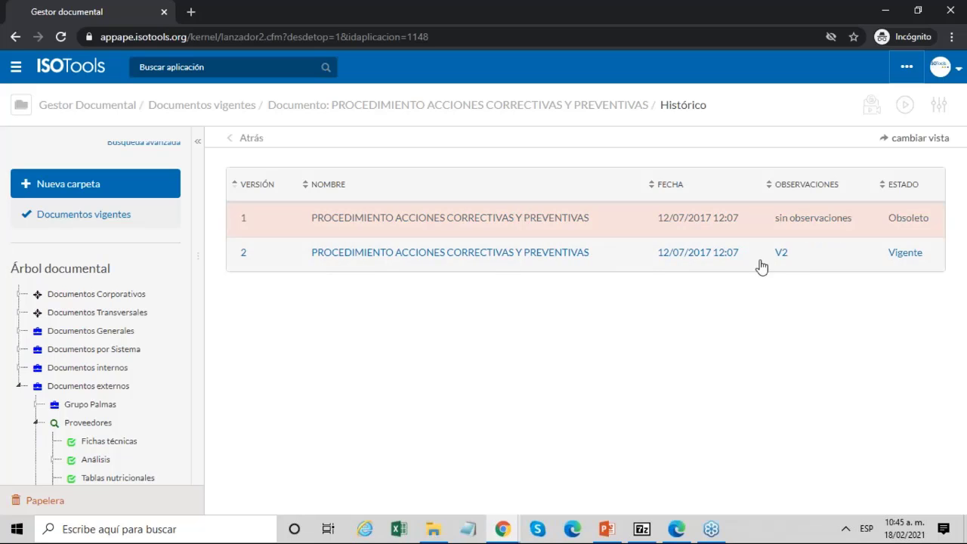
click(232, 141)
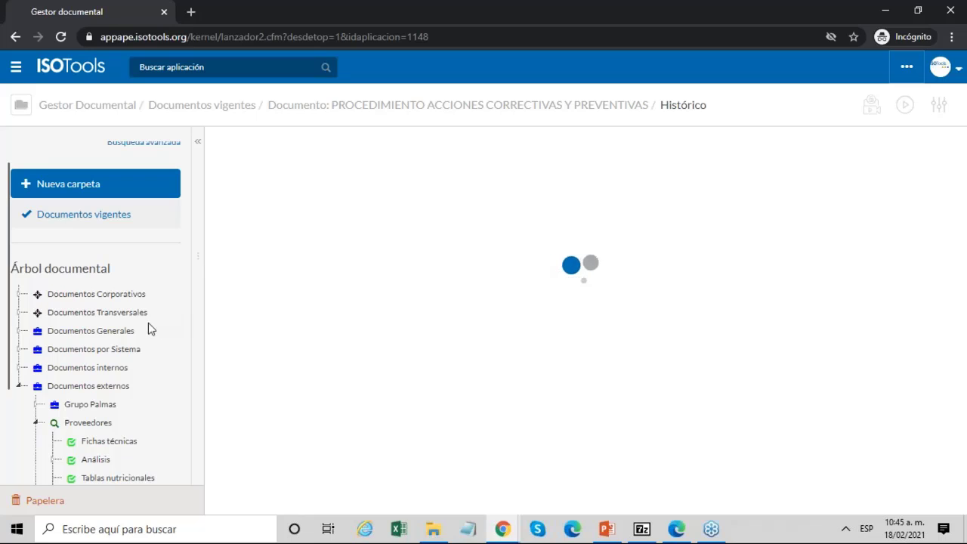
Enter procedimiento as the document search term, review the advanced search options through Tipo expediente, and close them
scroll(123, 225, up, 1)
click(106, 150)
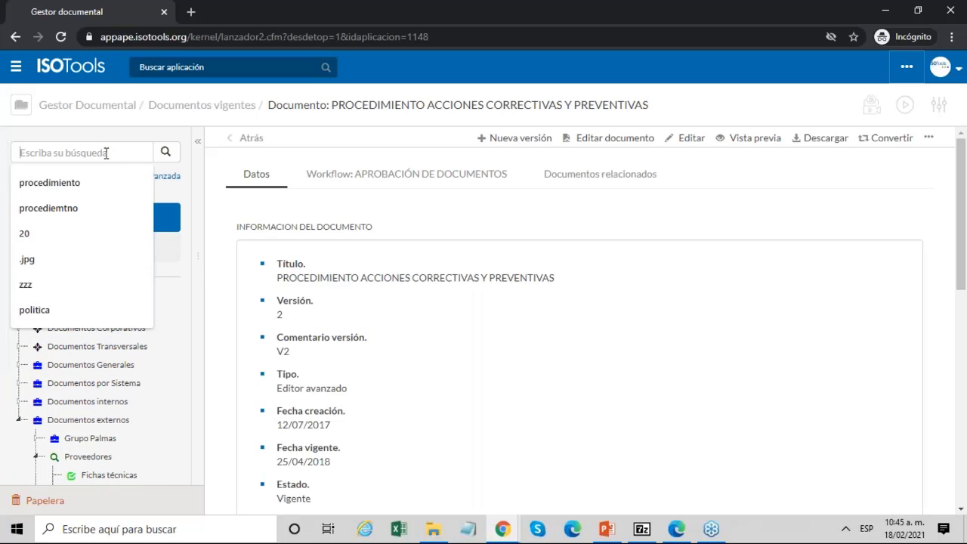
click(77, 180)
click(144, 175)
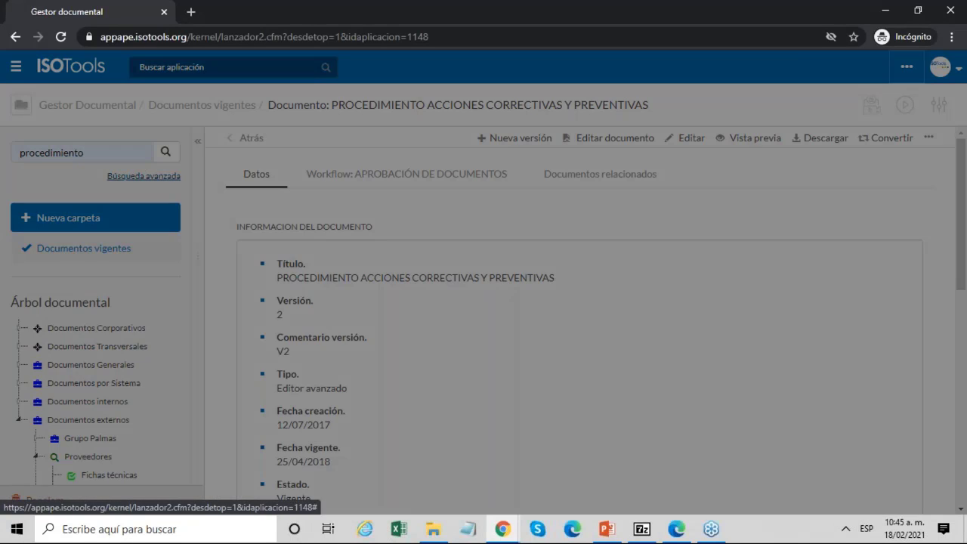
scroll(446, 252, down, 2)
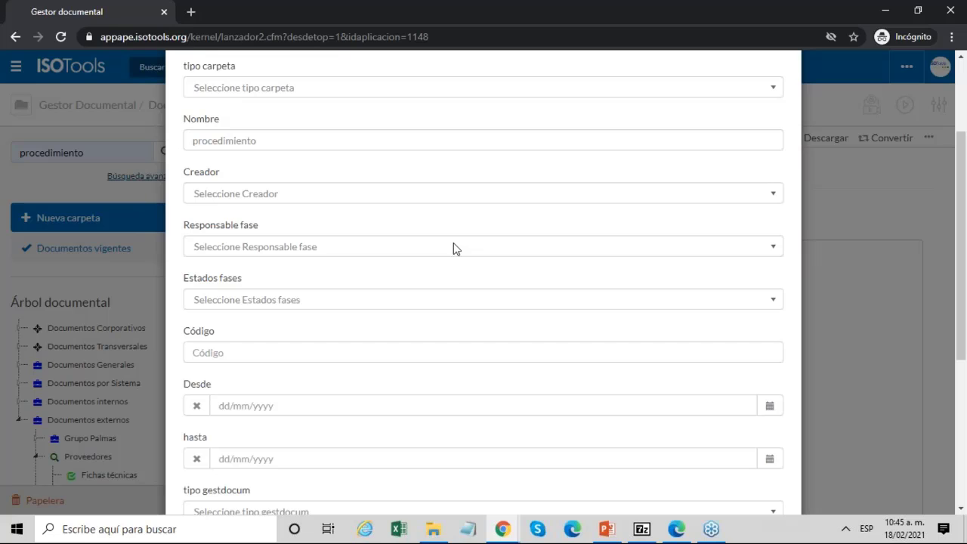
scroll(466, 233, down, 2)
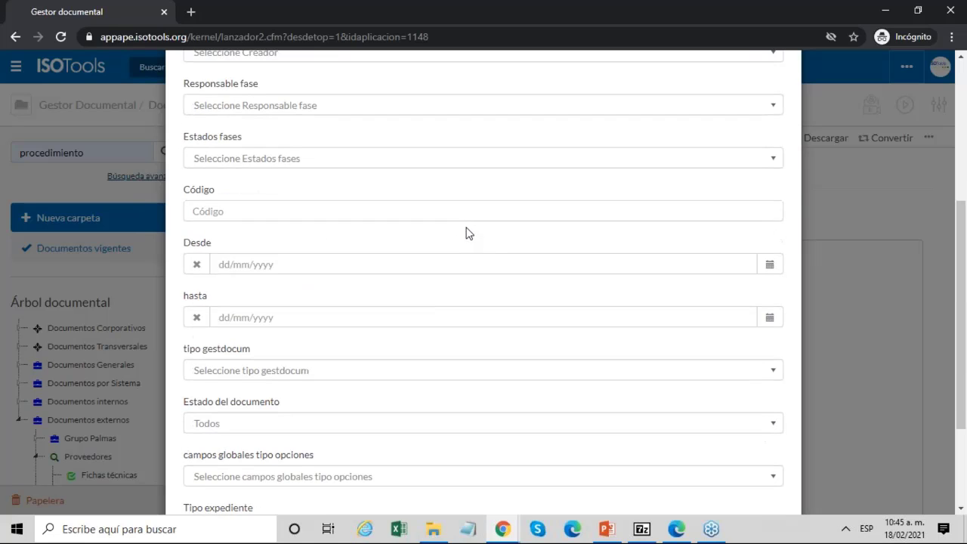
scroll(500, 246, down, 2)
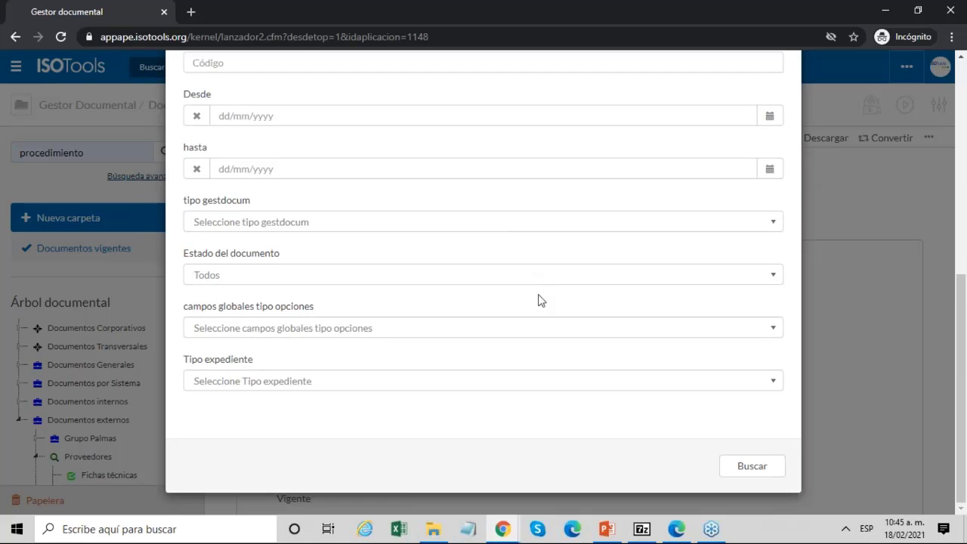
scroll(702, 284, up, 6)
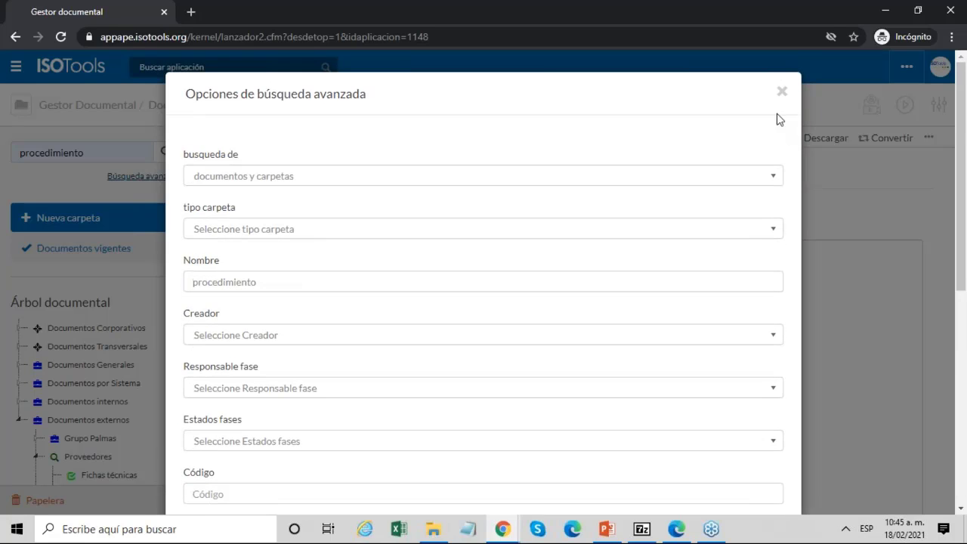
click(782, 94)
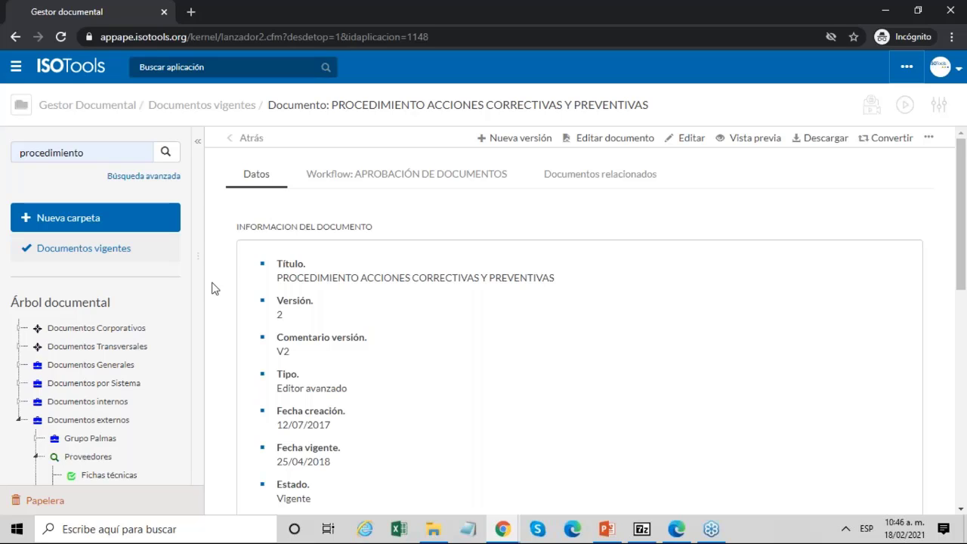
Switch to the other browser window showing the document approval workflow and open the Mejora Contínua application there
mouse_move(503, 529)
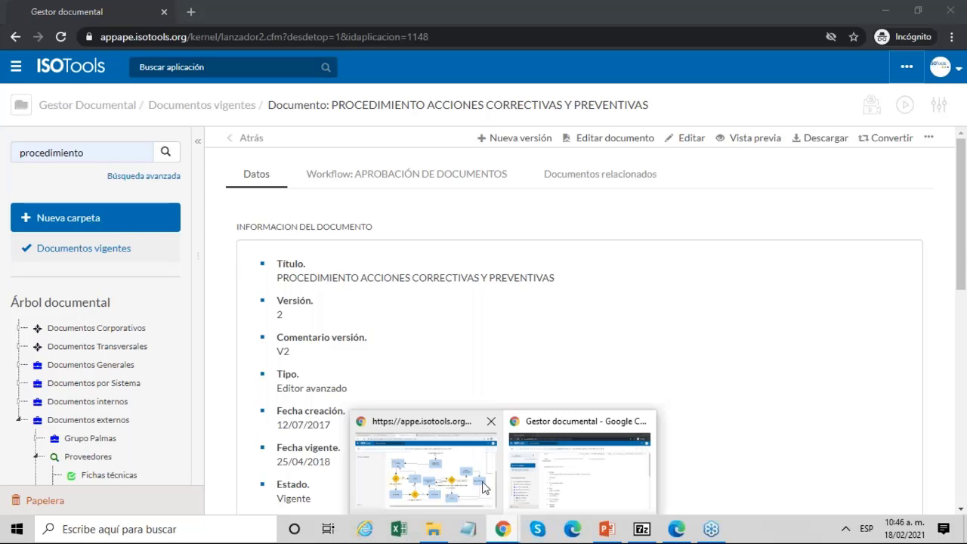
click(473, 486)
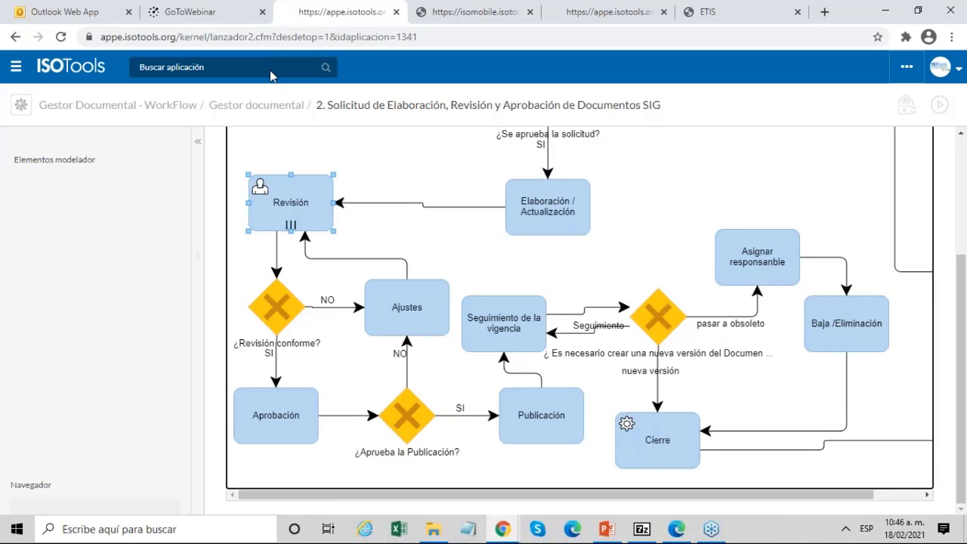
click(271, 75)
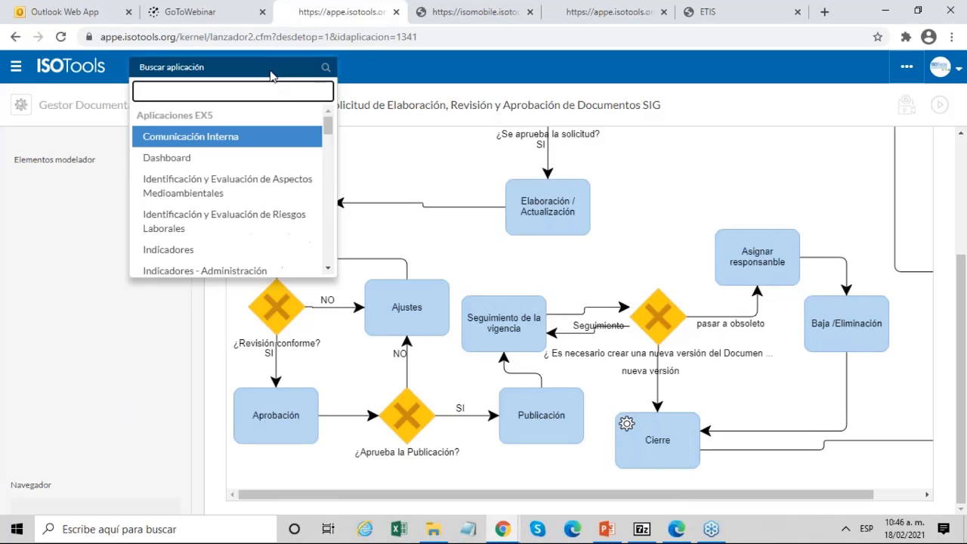
text(mejora)
key(Return)
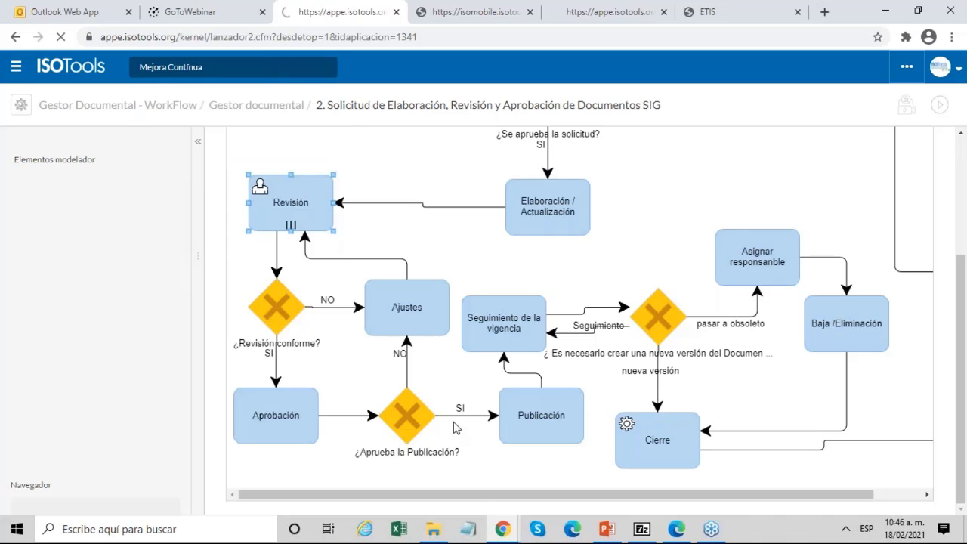
Return to the Gestor documental browser window and open its Mejora Continua application by searching for mejora
mouse_move(502, 529)
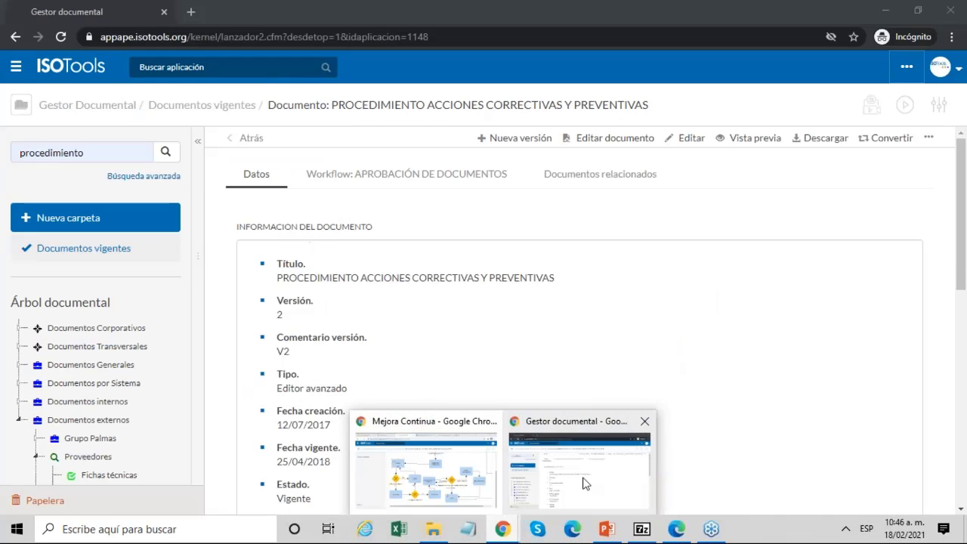
click(583, 484)
click(244, 71)
text(mejoa)
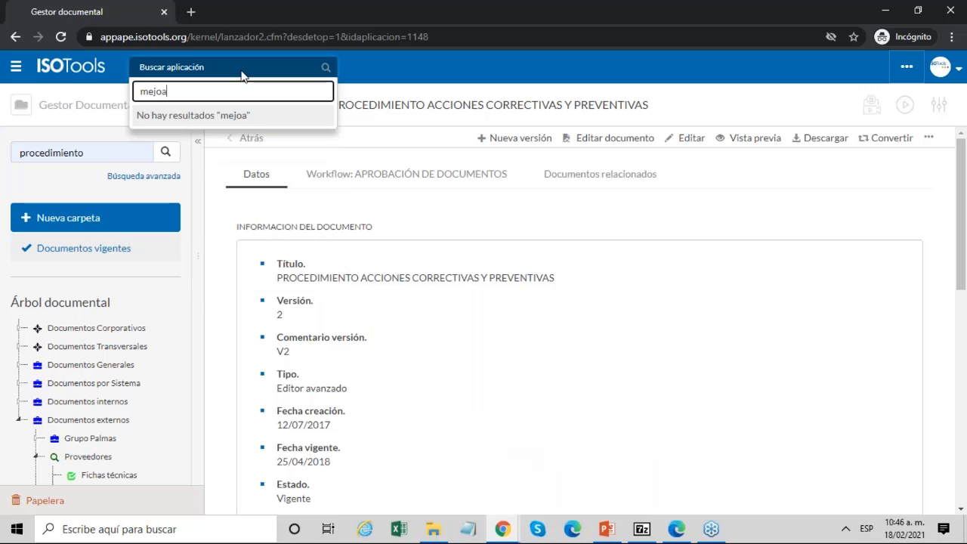
key(BackSpace)
text(ra)
key(Return)
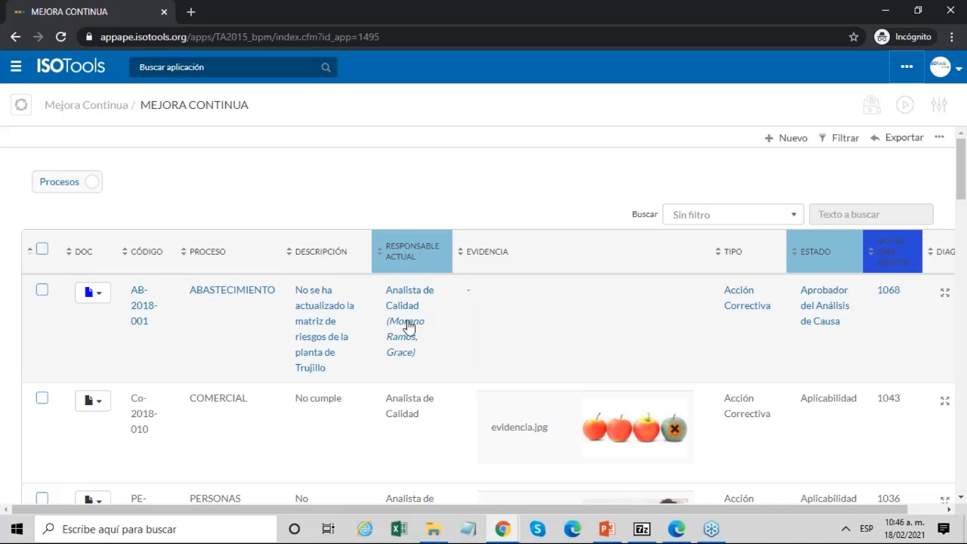
Examine the responsible party, evidence, type and status columns of the MEJORA CONTINUA records
scroll(591, 278, down, 2)
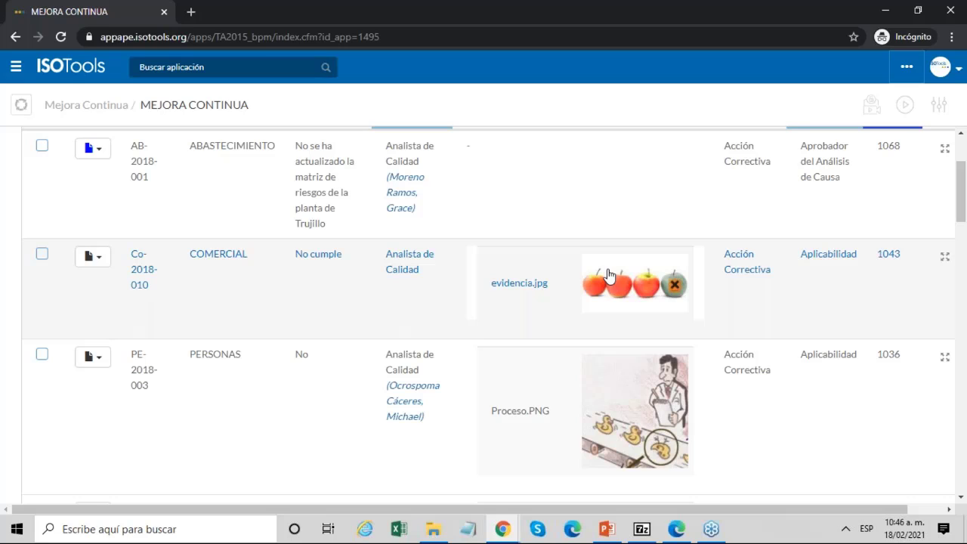
scroll(608, 276, down, 1)
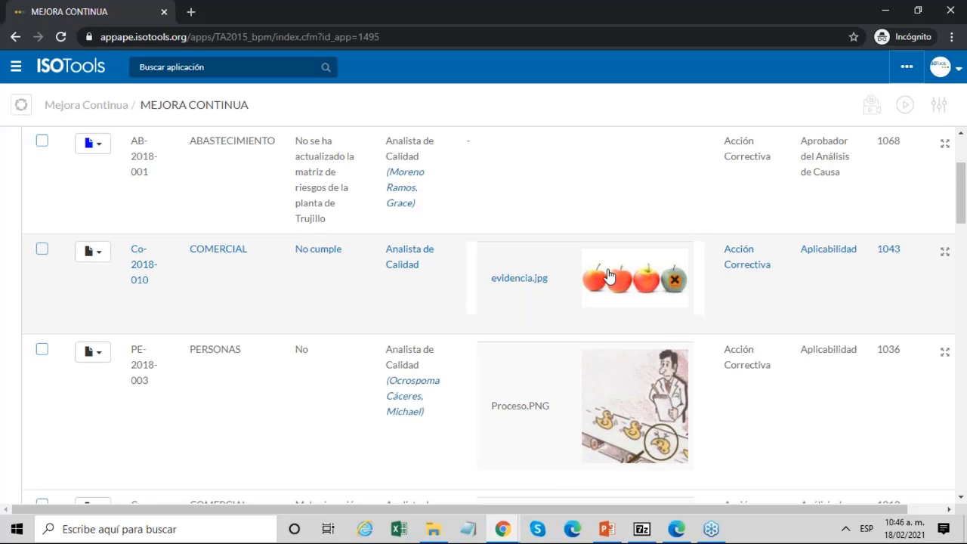
scroll(610, 281, down, 1)
scroll(613, 286, up, 3)
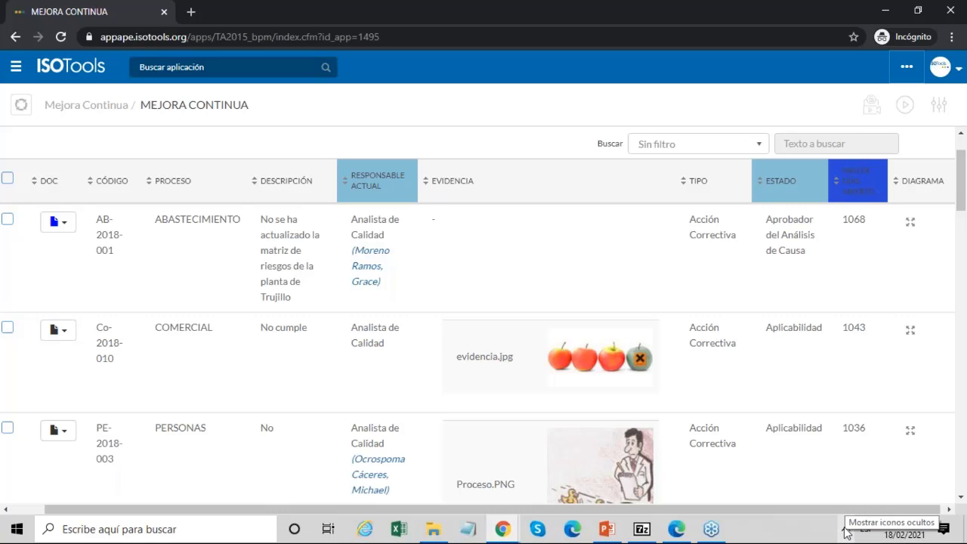
scroll(643, 511, left, 1)
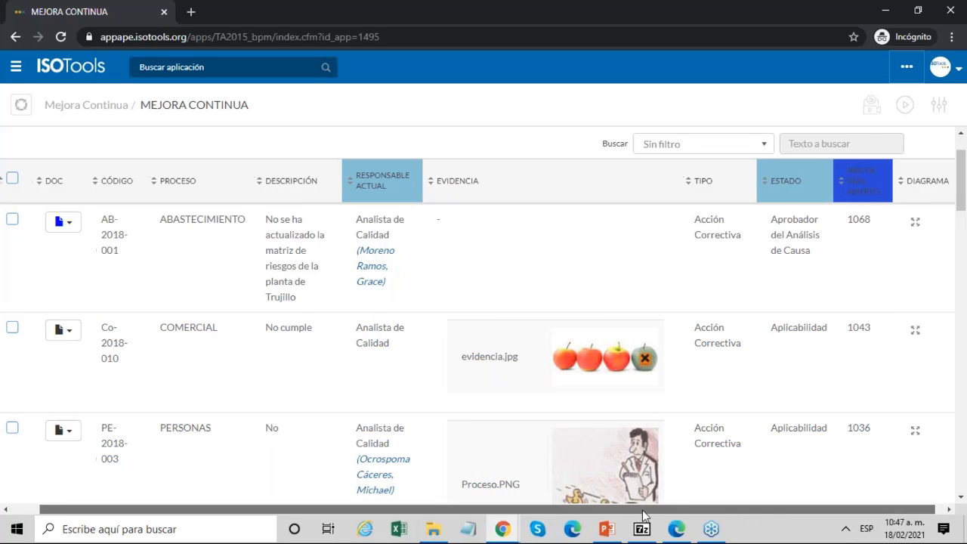
scroll(643, 510, left, 1)
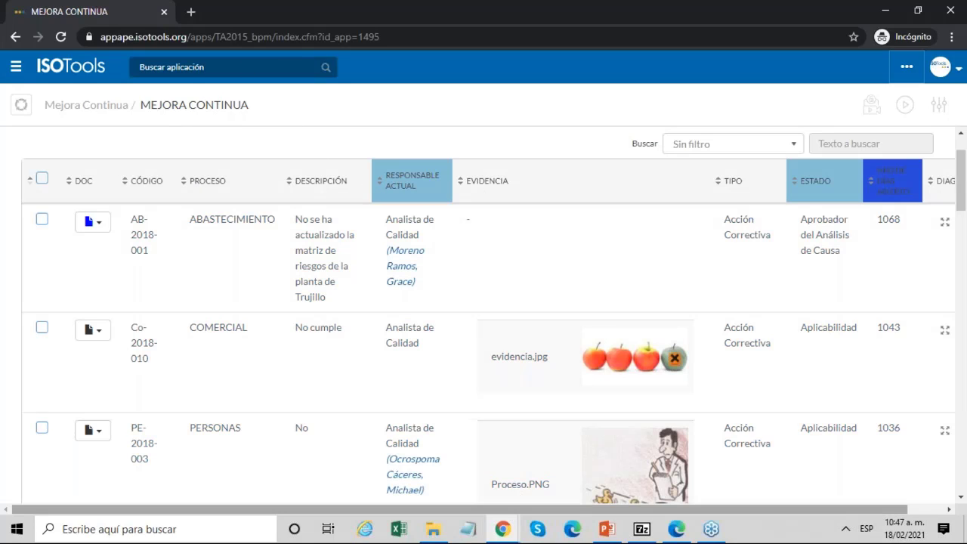
View the full workflow diagram of record AB-2018-001 from Registro to Fin, and close it
drag(510, 512, 682, 509)
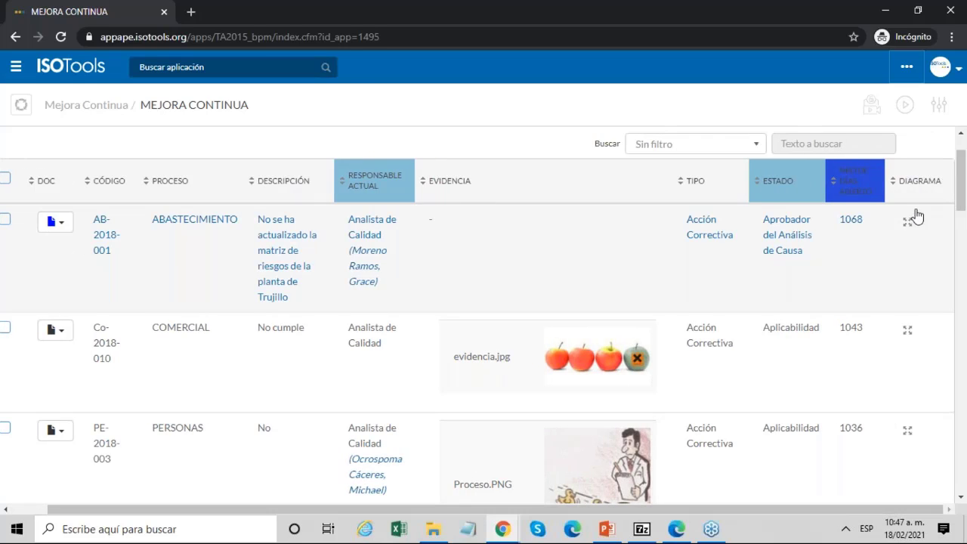
click(907, 222)
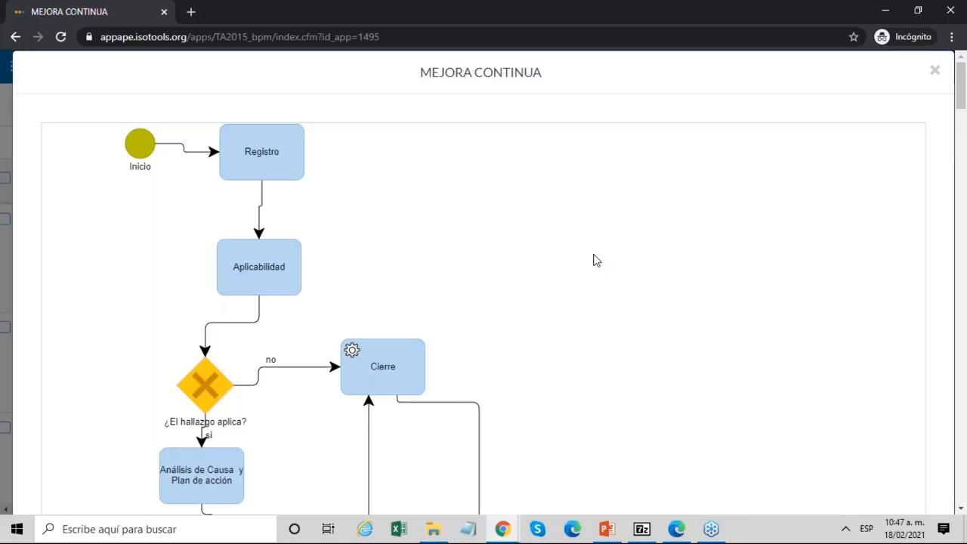
scroll(594, 261, down, 1)
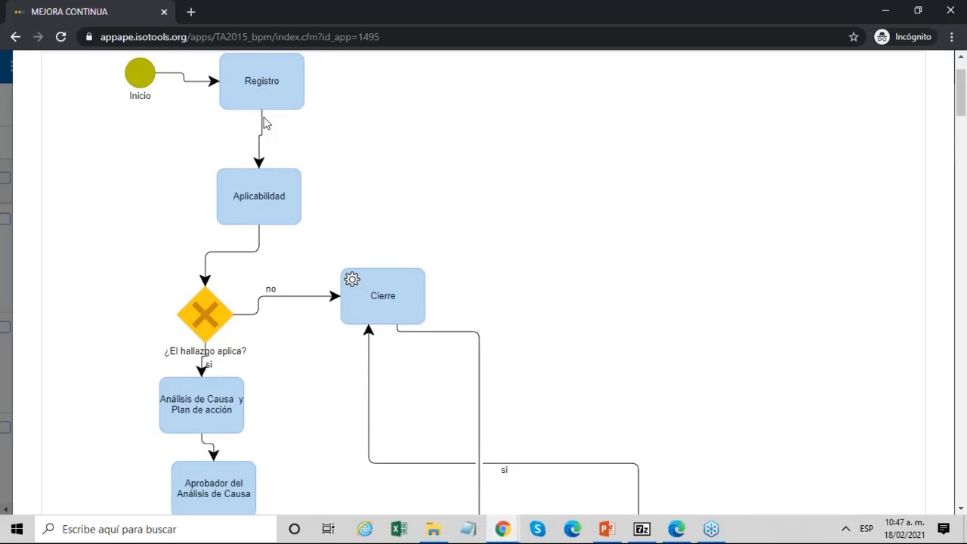
scroll(278, 121, down, 1)
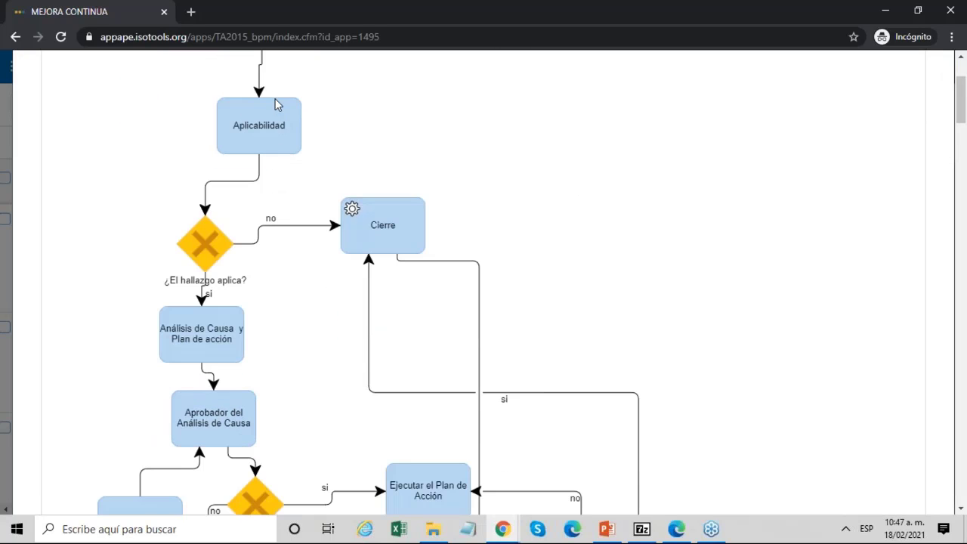
scroll(275, 101, down, 1)
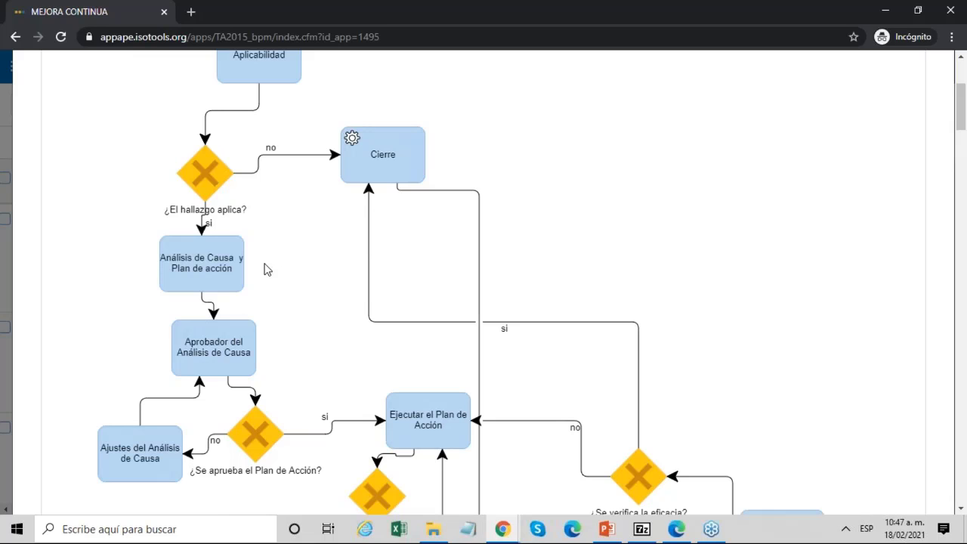
scroll(266, 270, down, 2)
scroll(224, 120, down, 1)
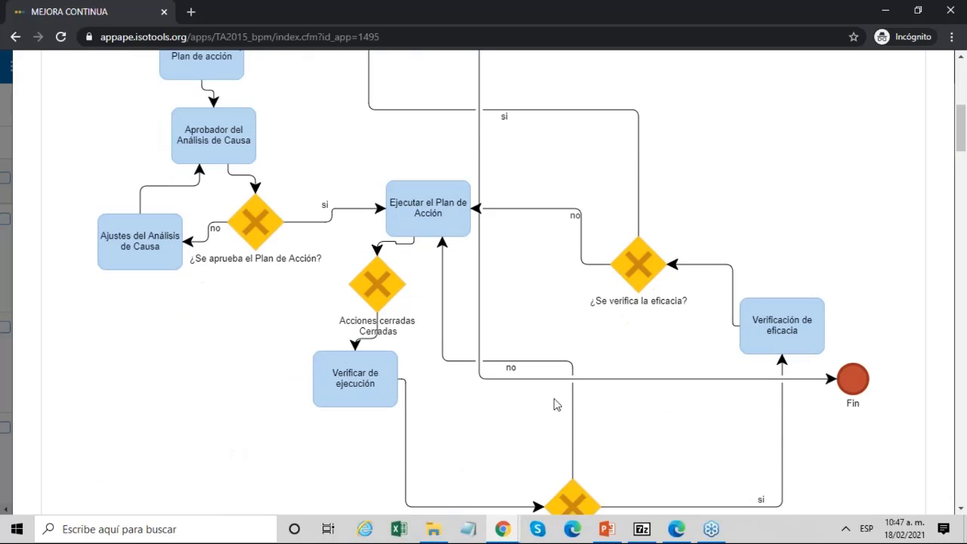
scroll(779, 349, up, 6)
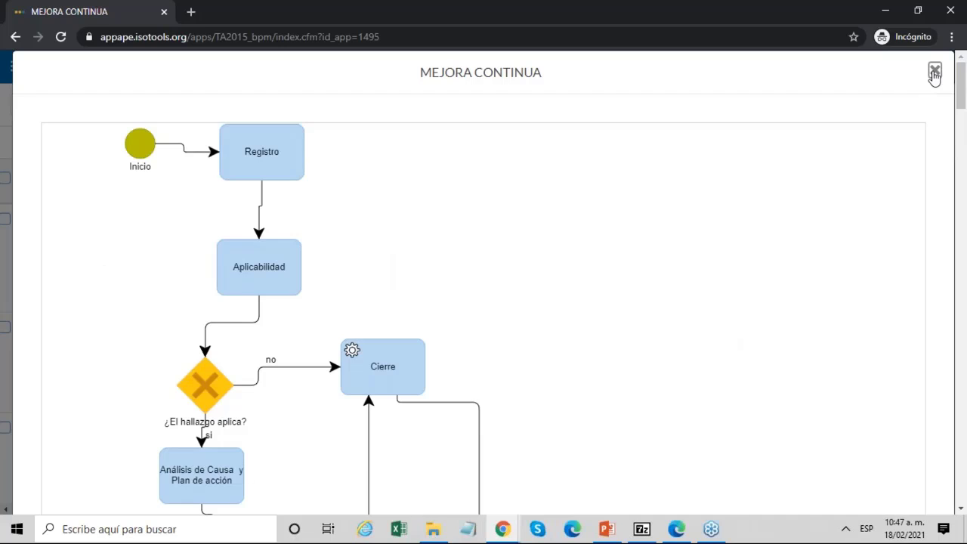
click(935, 72)
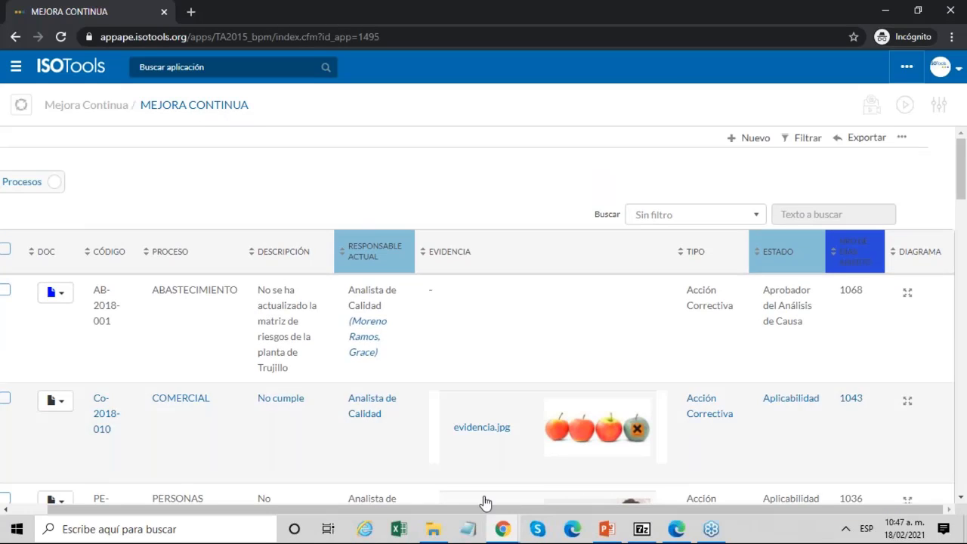
Switch to the other window's Mejora Continua list, view the workflow diagram of record Co-2018-016, and close it
click(502, 529)
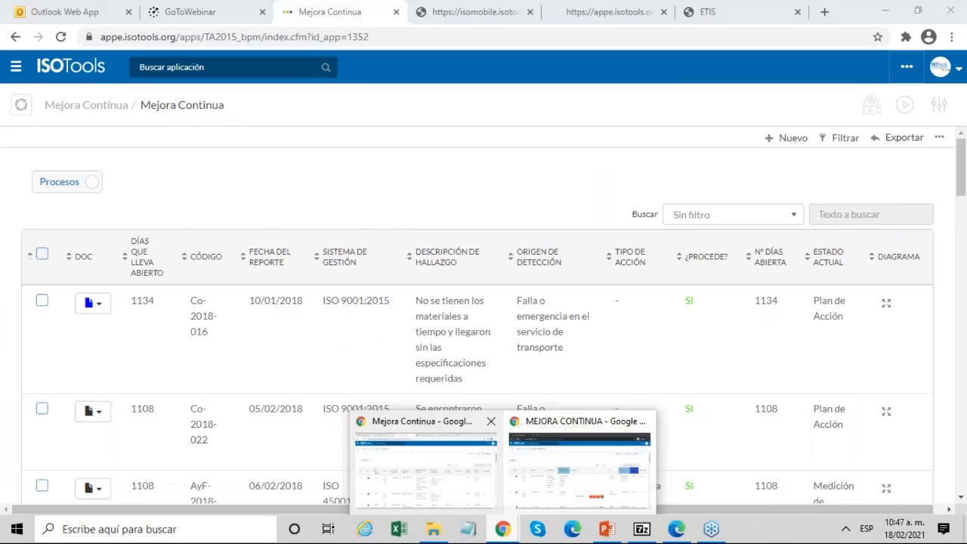
click(419, 460)
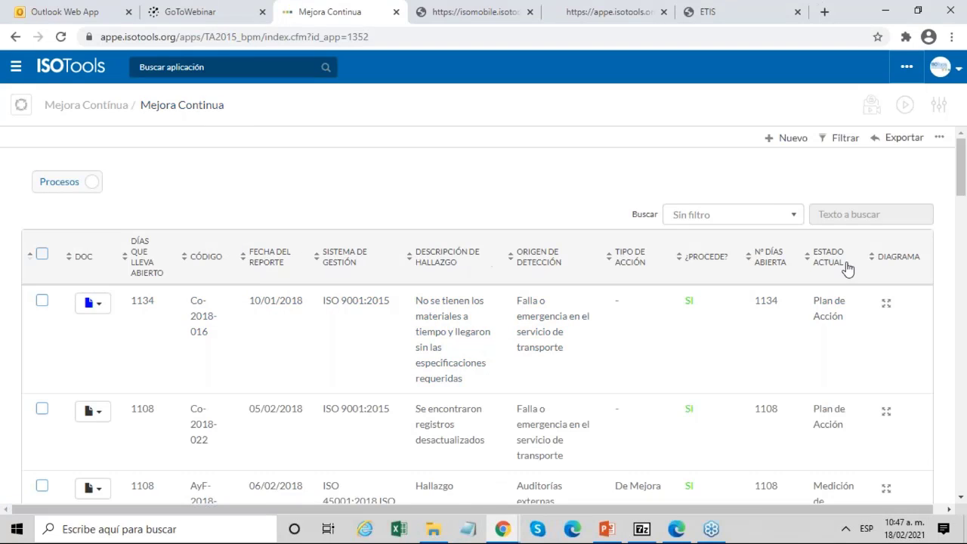
click(886, 303)
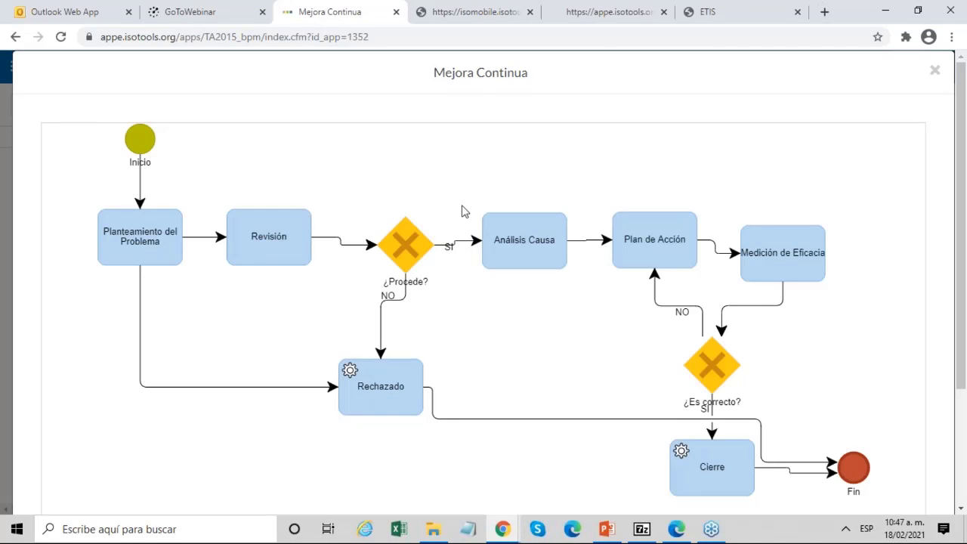
scroll(259, 169, down, 1)
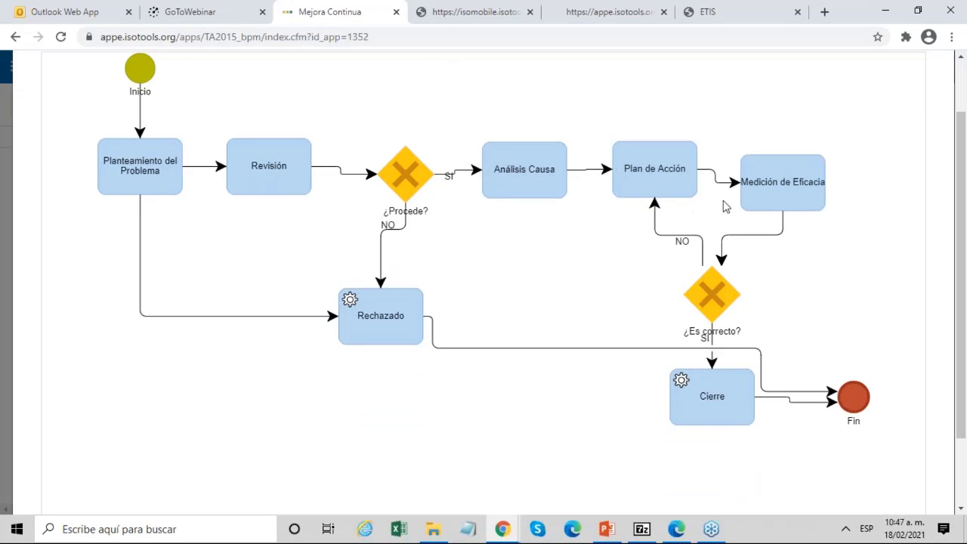
scroll(935, 75, up, 1)
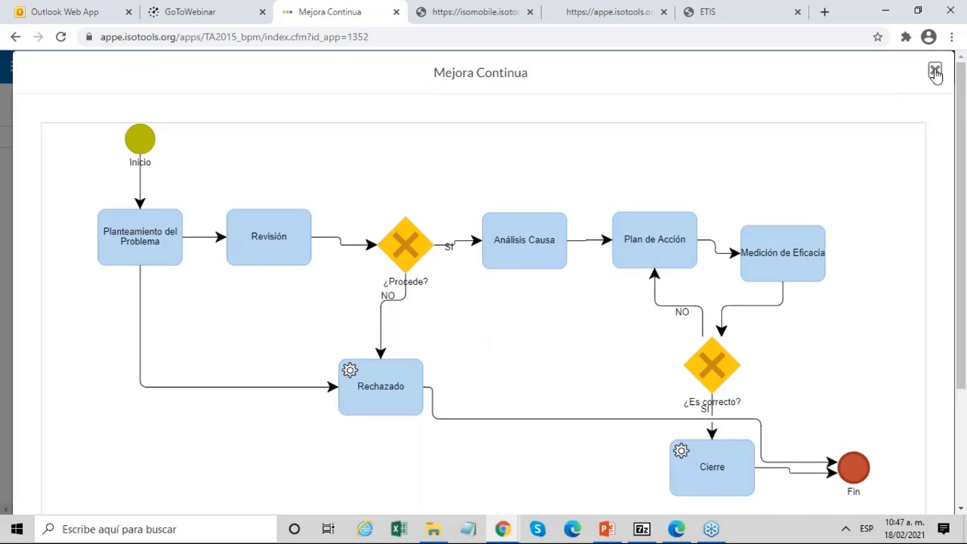
click(934, 70)
Return to the incognito window's MEJORA CONTINUA list and open the COMERCIAL record Co-2018-011
mouse_move(502, 529)
click(582, 468)
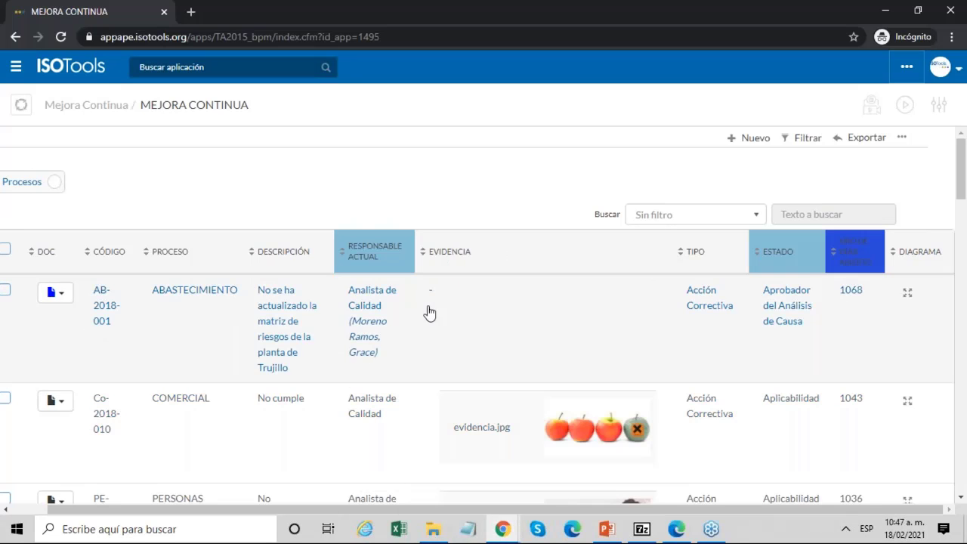
scroll(431, 306, down, 3)
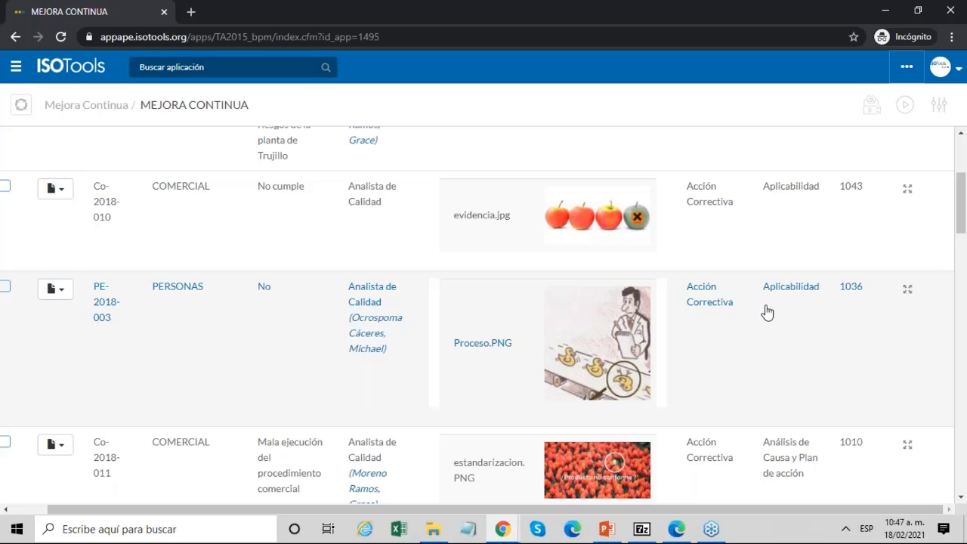
scroll(767, 312, down, 1)
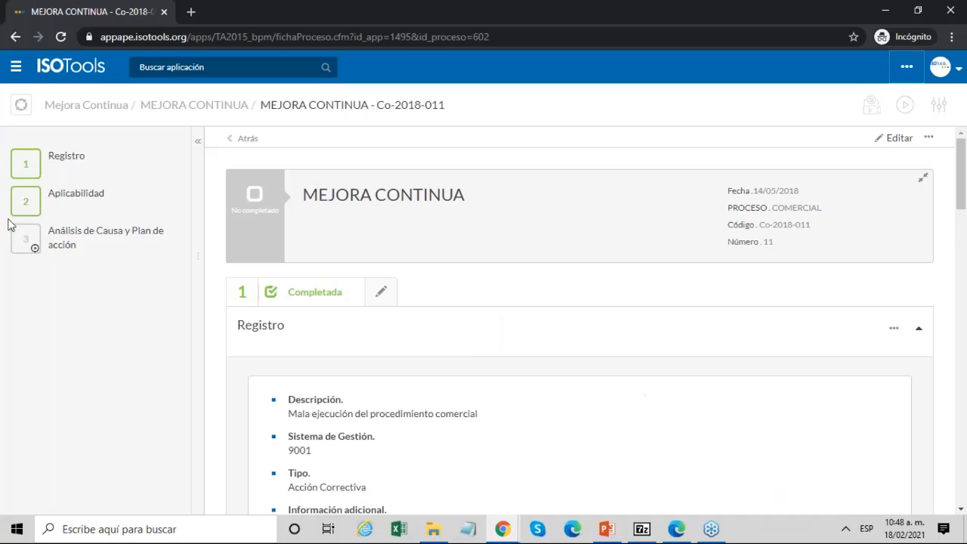
Review record Co-2018-011's Registro and Aplicabilidad phases and the status details of all three phases
click(58, 162)
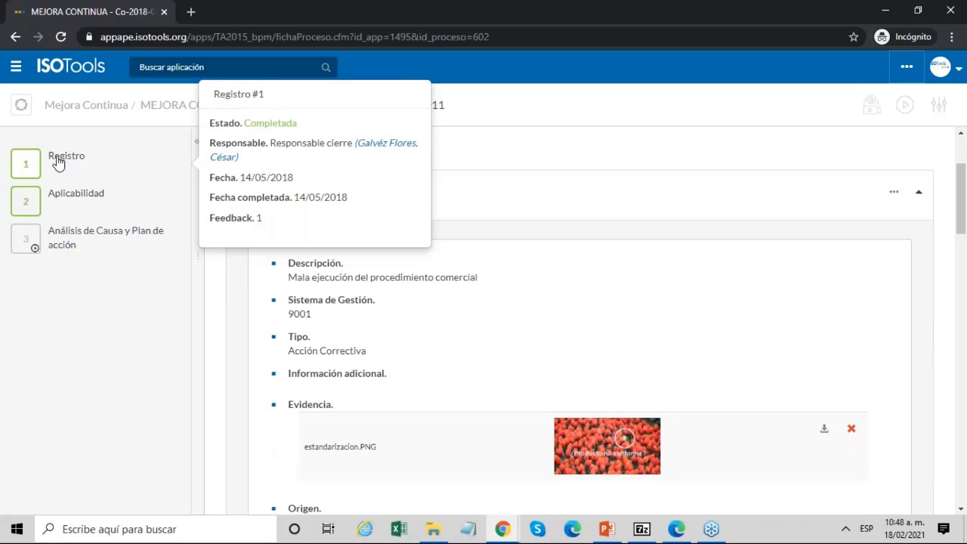
mouse_move(70, 201)
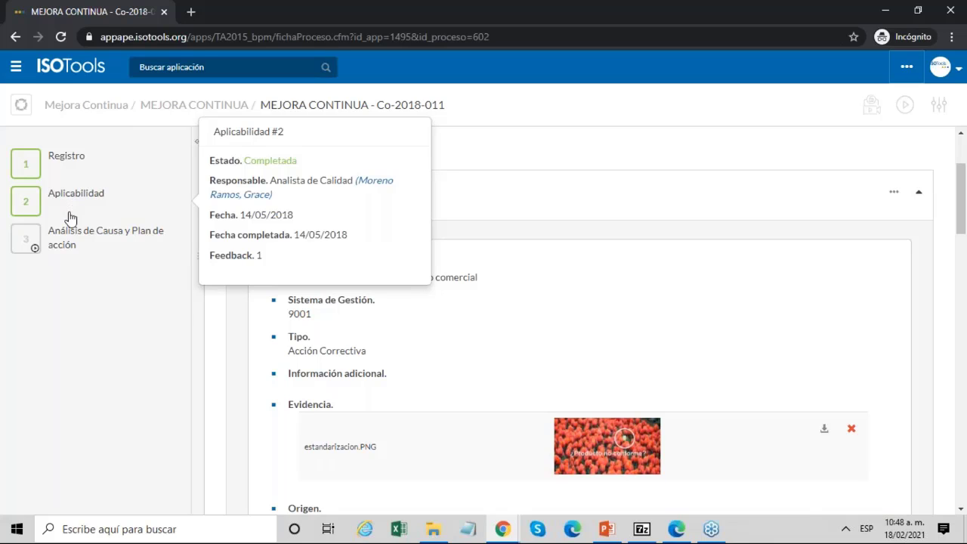
click(69, 237)
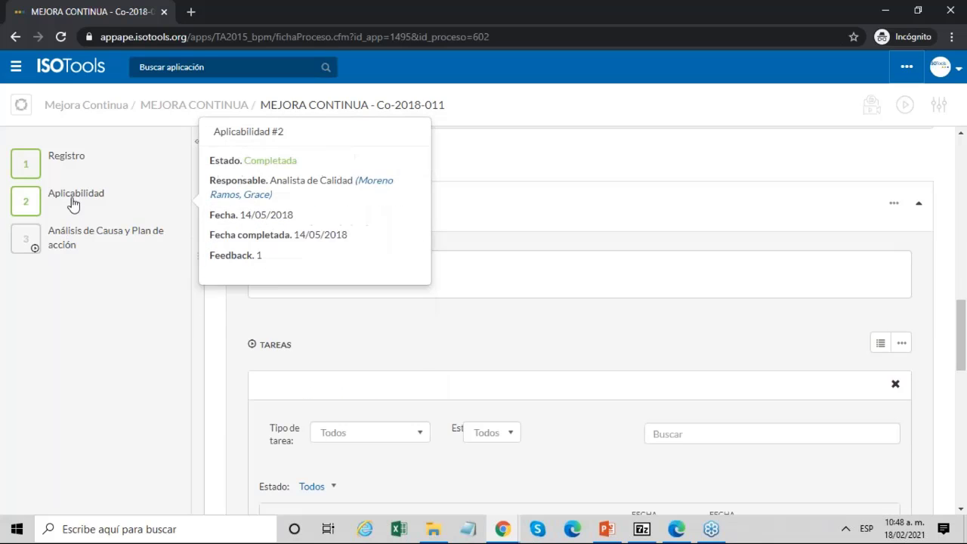
click(70, 202)
click(76, 164)
mouse_move(69, 245)
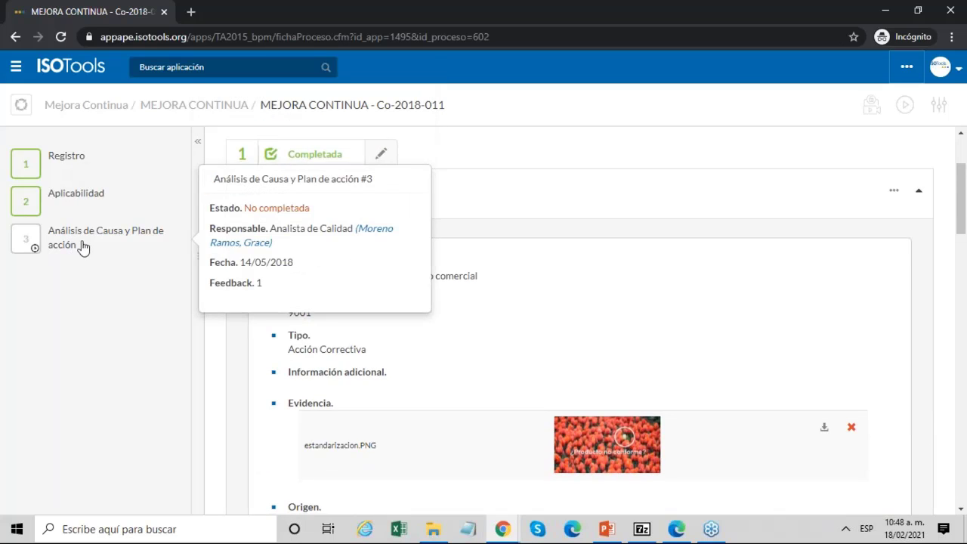
click(90, 197)
click(85, 170)
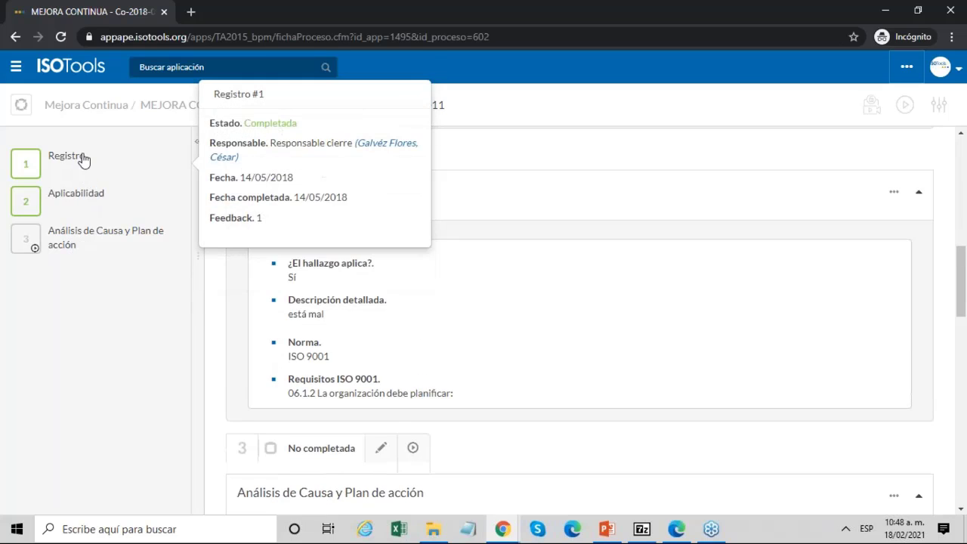
Open record Co-2018-011's Análisis de Causa y Plan de acción phase and examine its task table
click(104, 235)
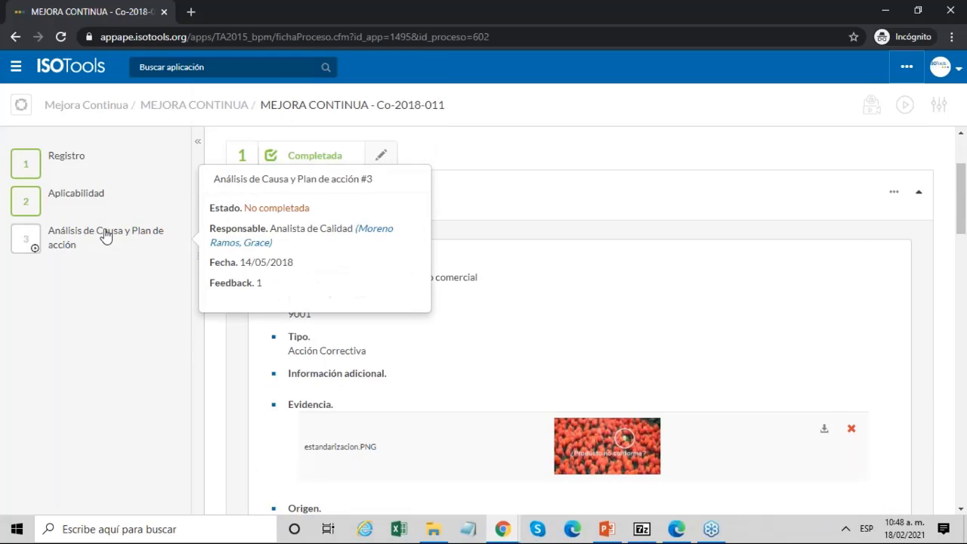
scroll(420, 301, down, 3)
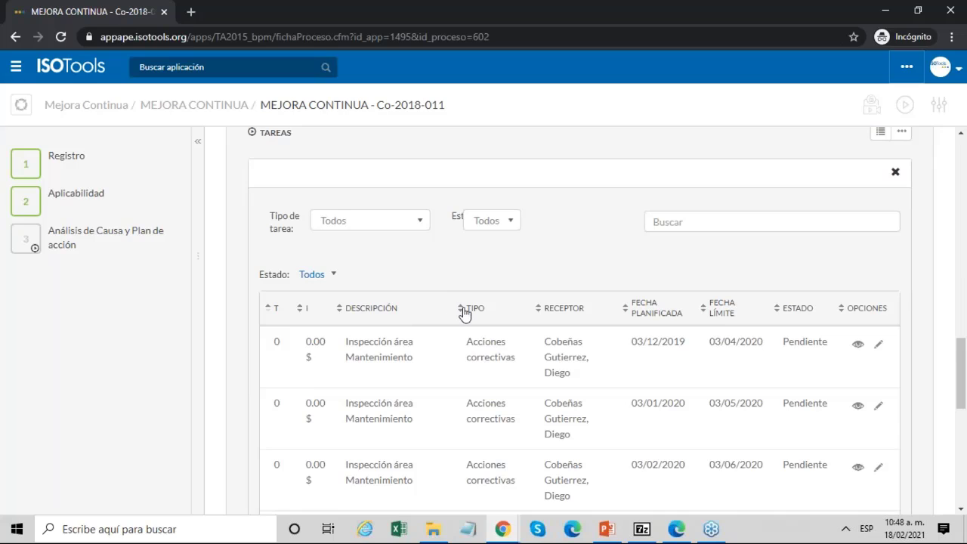
scroll(462, 312, down, 2)
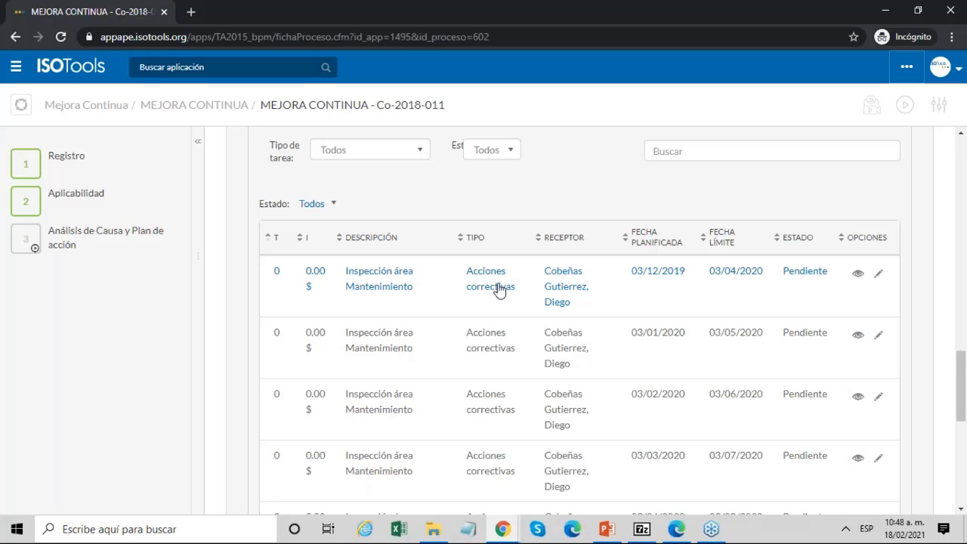
scroll(500, 285, down, 2)
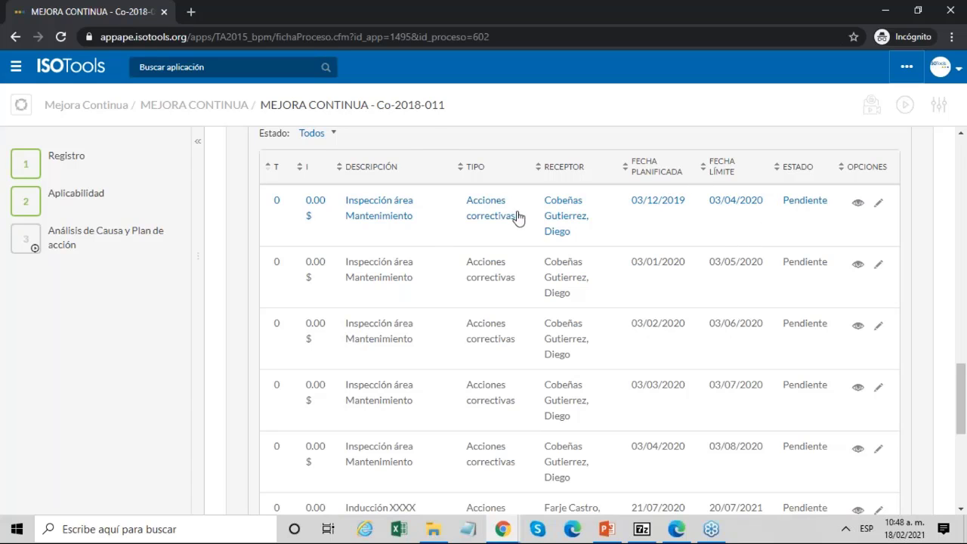
mouse_move(68, 202)
Start a new MEJORA CONTINUA record with process COMERCIAL, management system 37001 and type Acción Preventiva
click(184, 105)
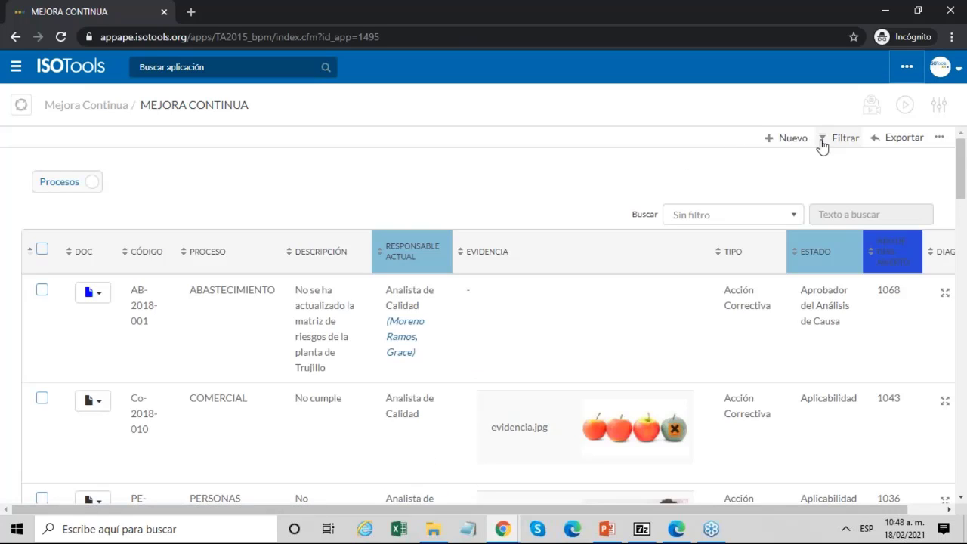
click(787, 139)
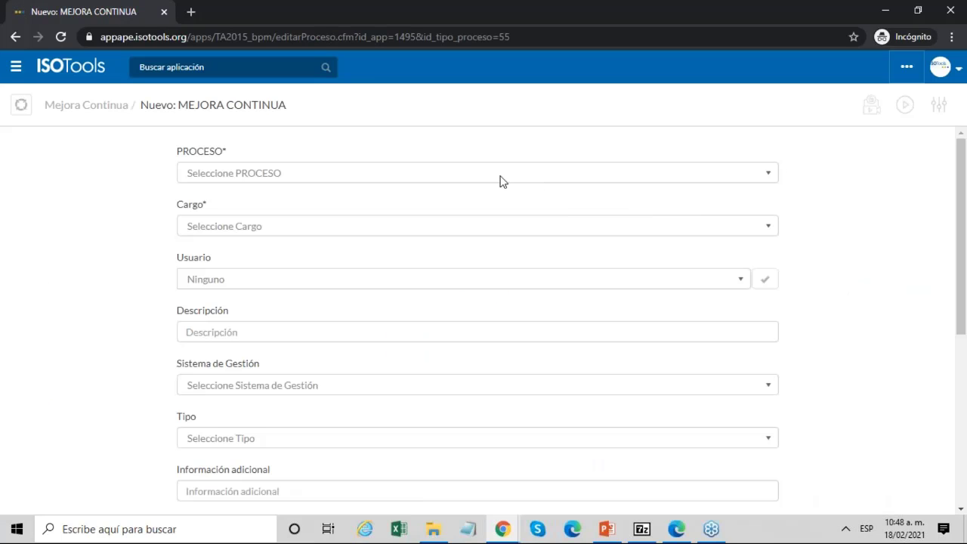
click(495, 178)
click(435, 234)
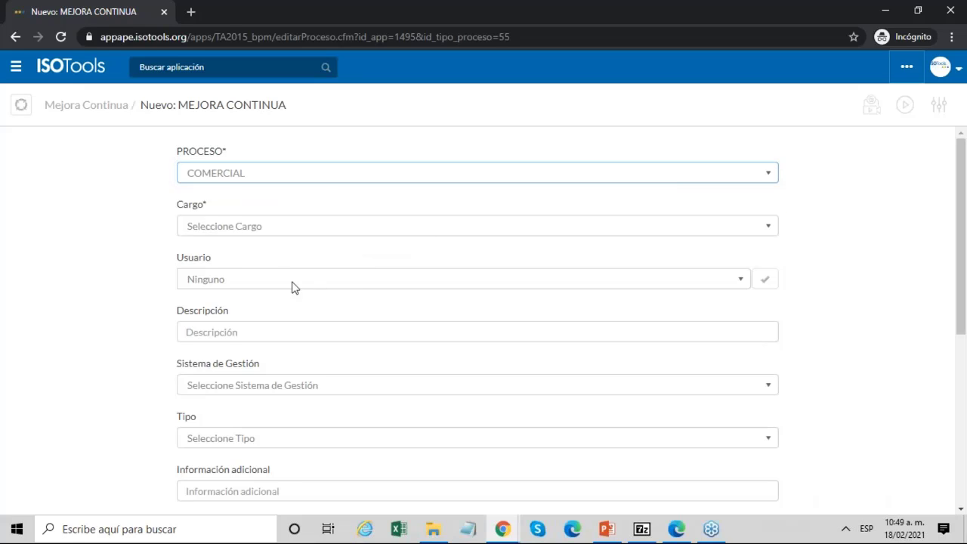
click(261, 281)
click(257, 325)
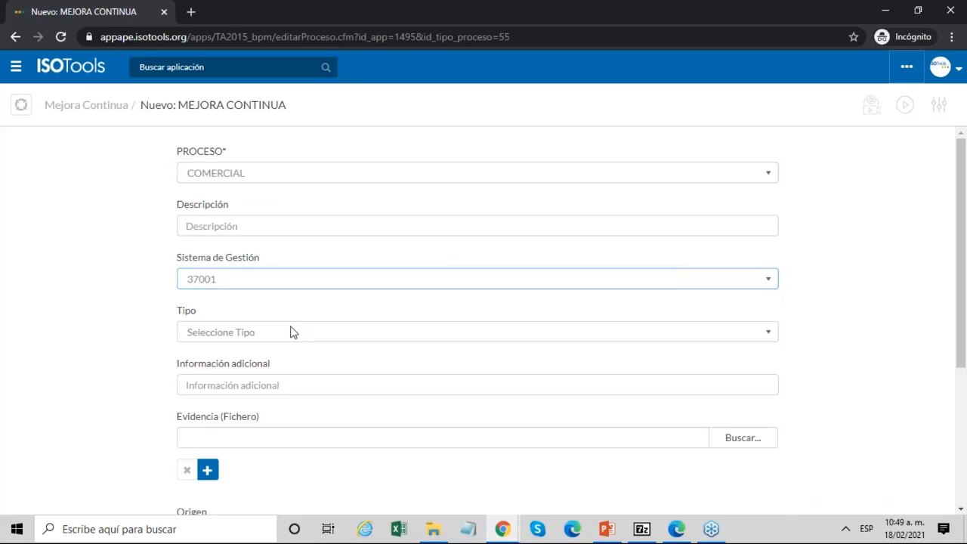
click(293, 332)
click(269, 377)
Add two extra evidence file fields to the new record and review the remaining form fields
scroll(204, 333, down, 2)
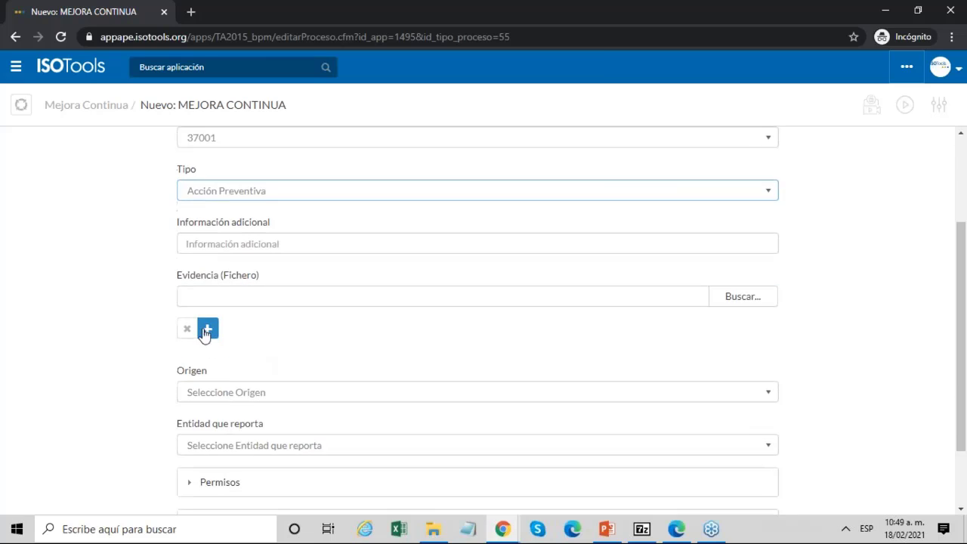
click(206, 331)
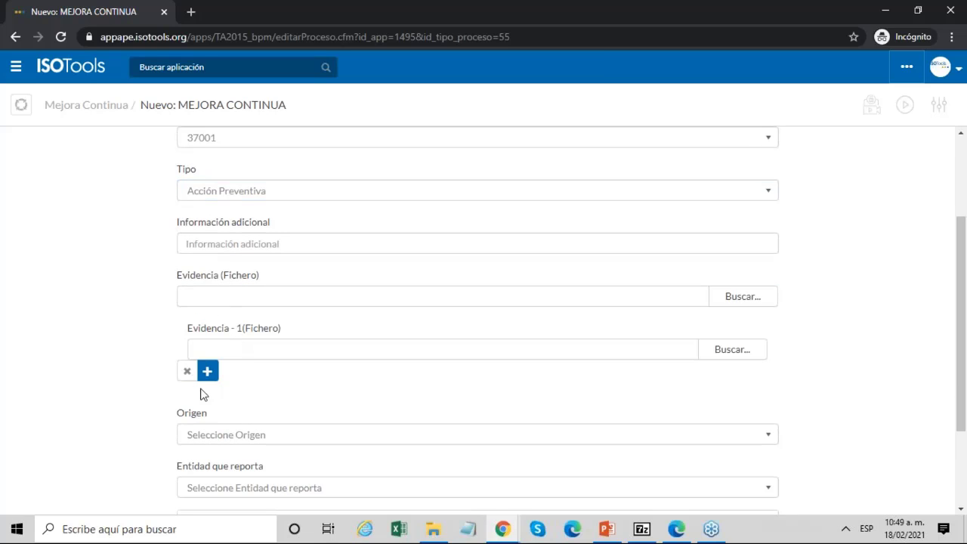
click(211, 375)
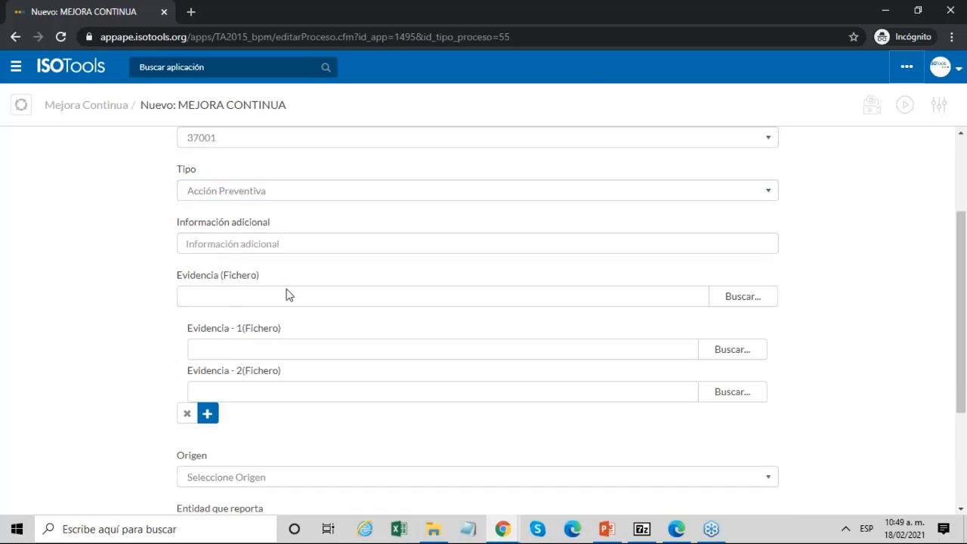
scroll(296, 251, down, 3)
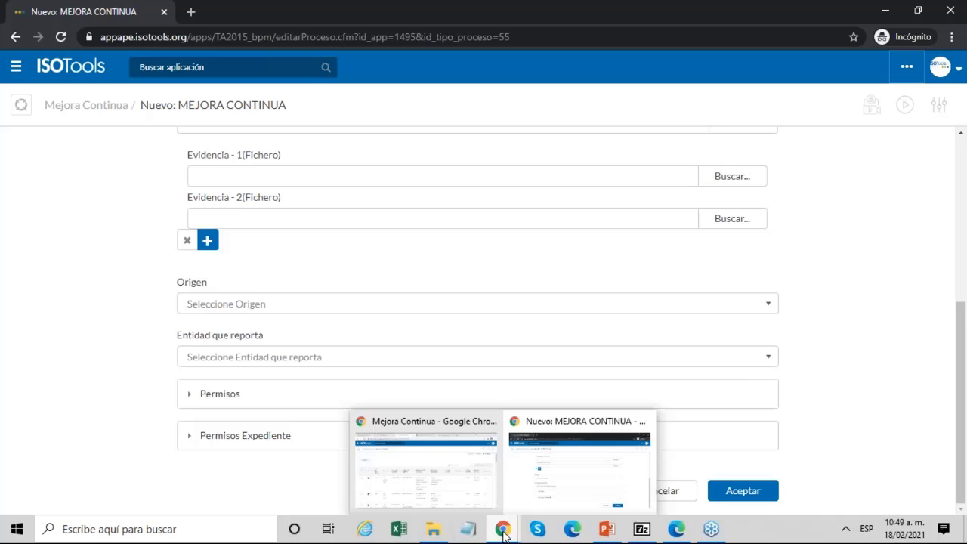
Switch to the other browser window's ISOTools mobile app page and enter its dashboard through the registered access
click(445, 483)
click(483, 14)
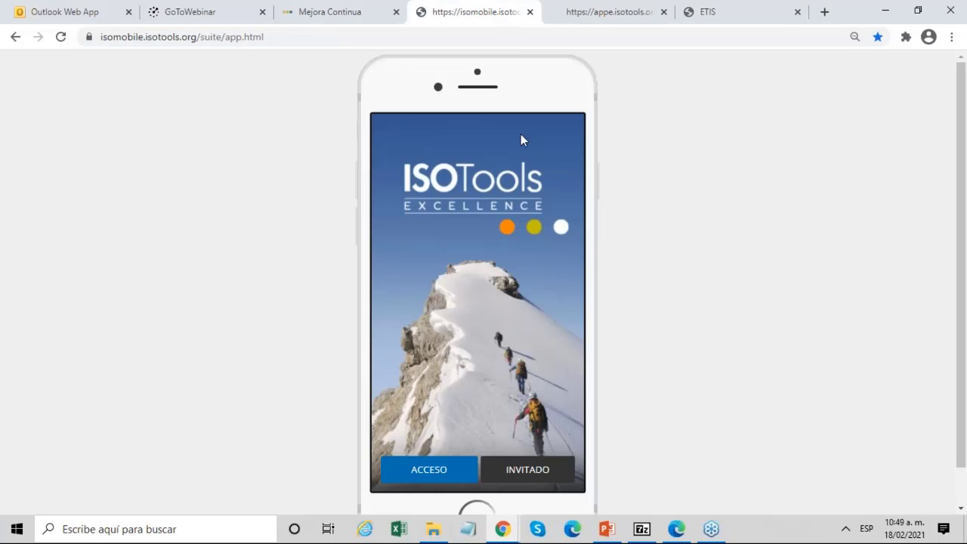
scroll(572, 199, down, 1)
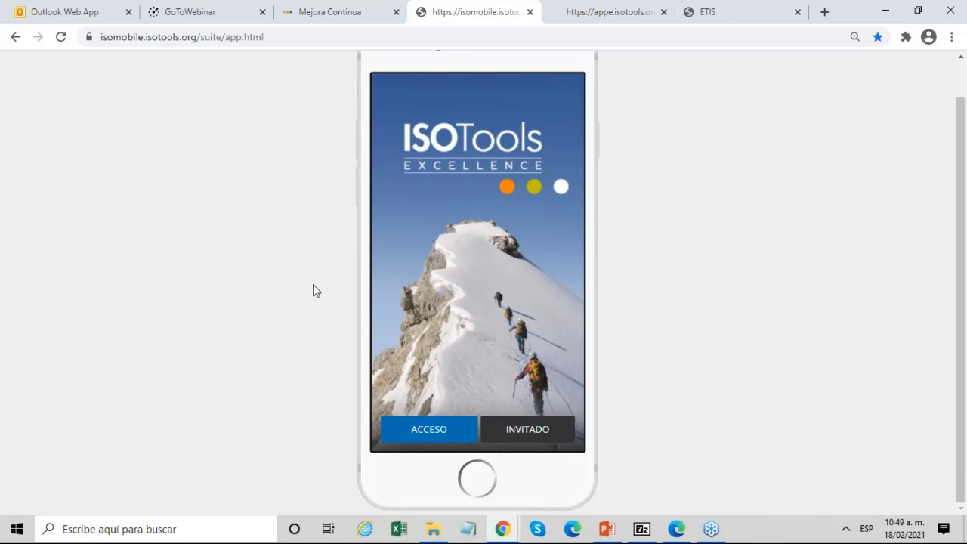
click(428, 431)
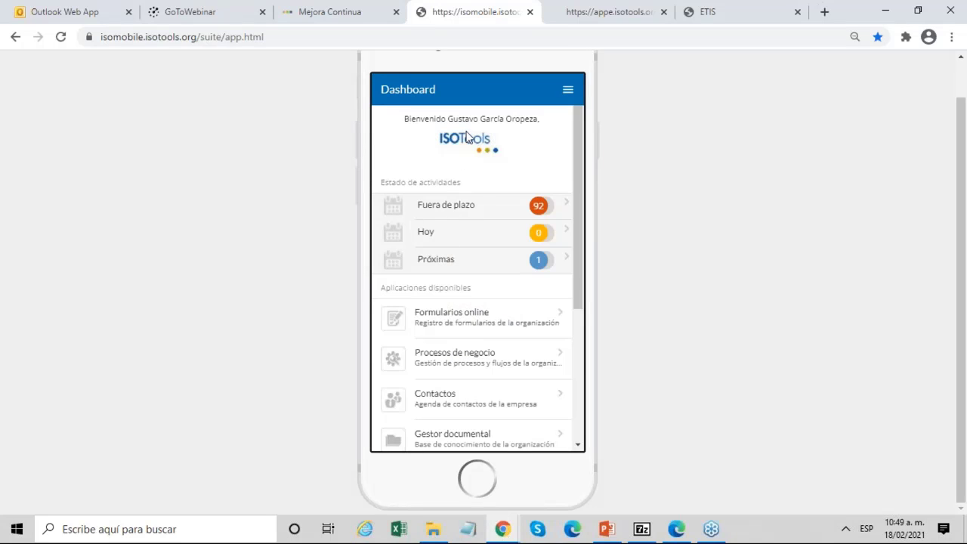
Review the welcome text, activity status and available applications on the mobile dashboard
drag(451, 119, 468, 142)
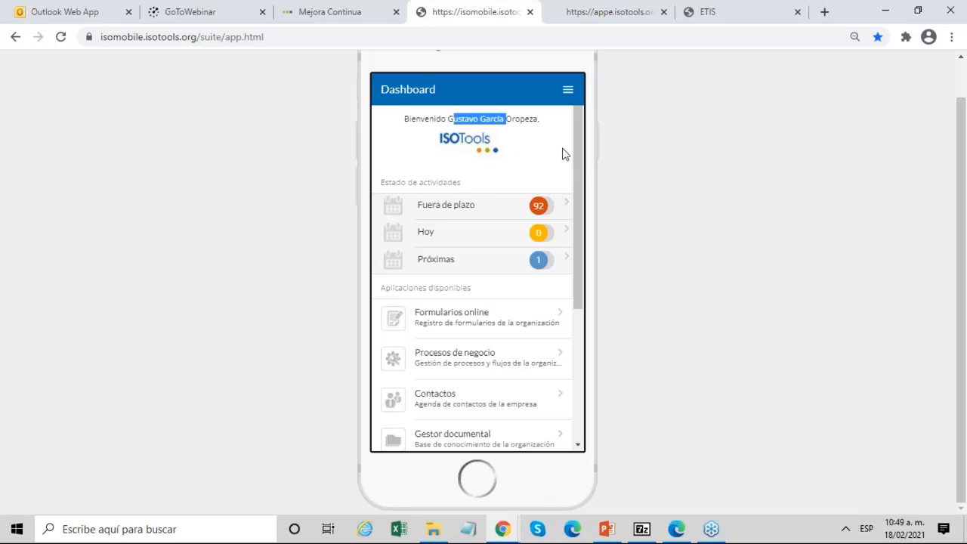
drag(574, 134, 575, 167)
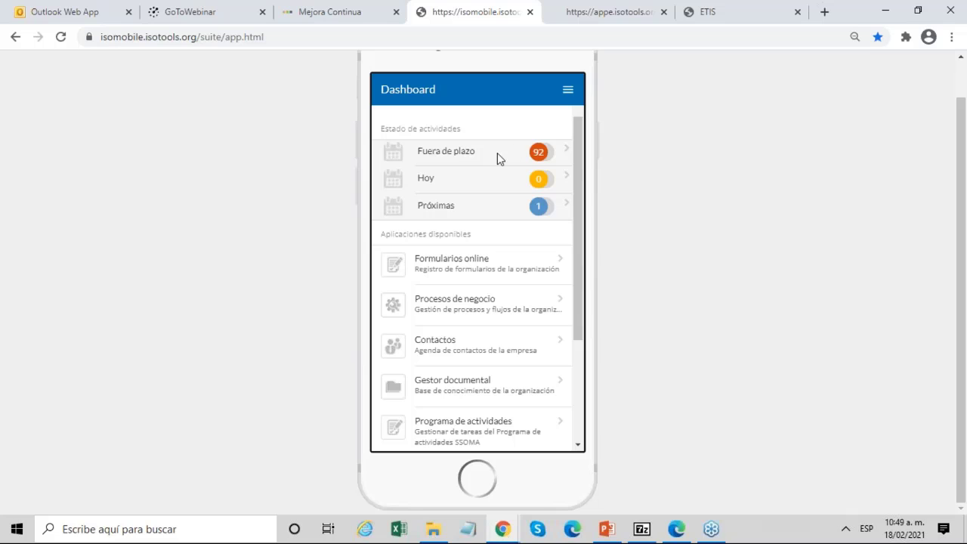
scroll(460, 237, down, 1)
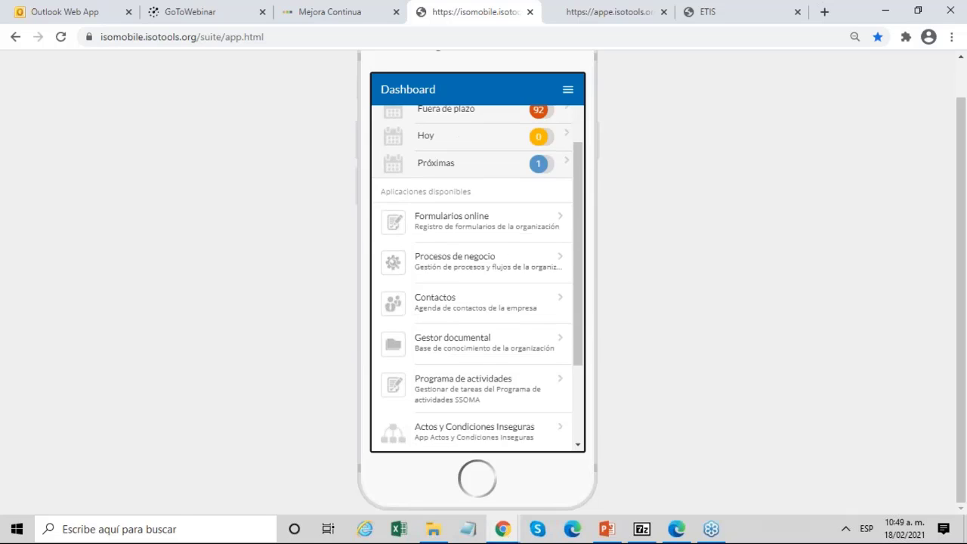
scroll(483, 300, down, 3)
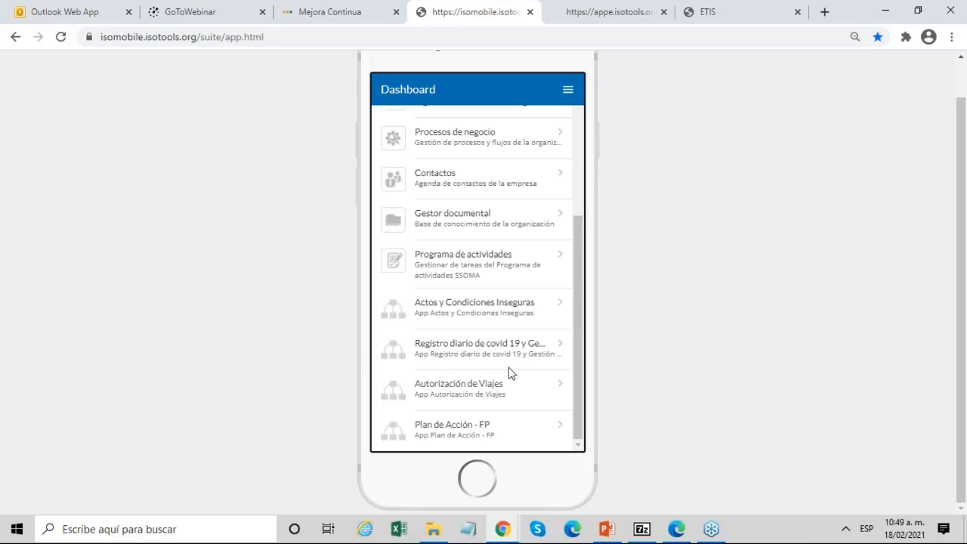
Start an Actos y Condiciones Inseguras report for the Cajamarca site and stay on its Registro section
click(497, 321)
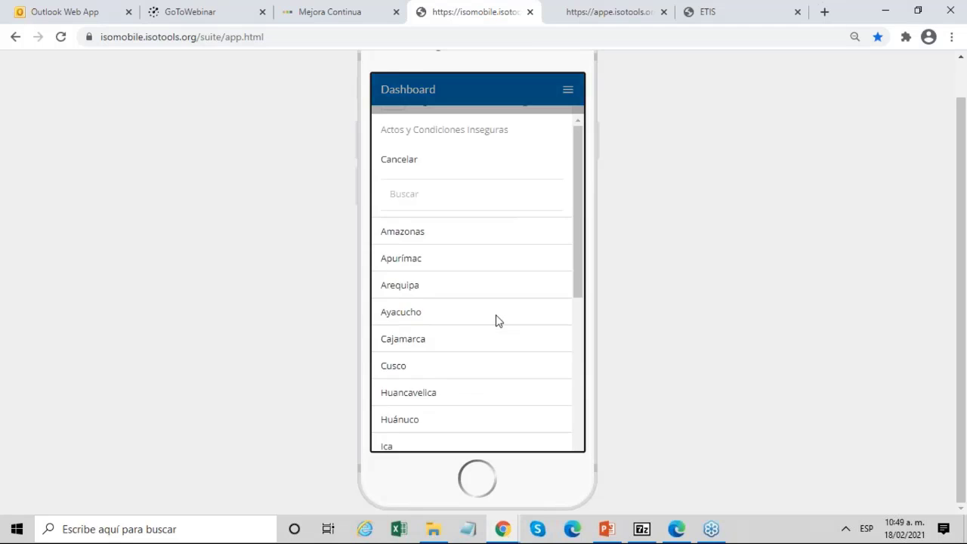
click(418, 305)
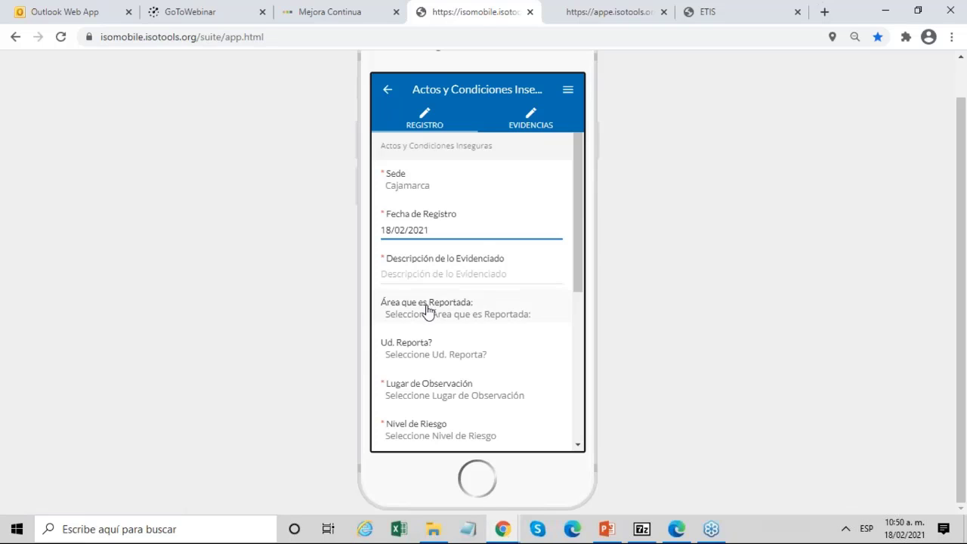
click(428, 312)
click(425, 120)
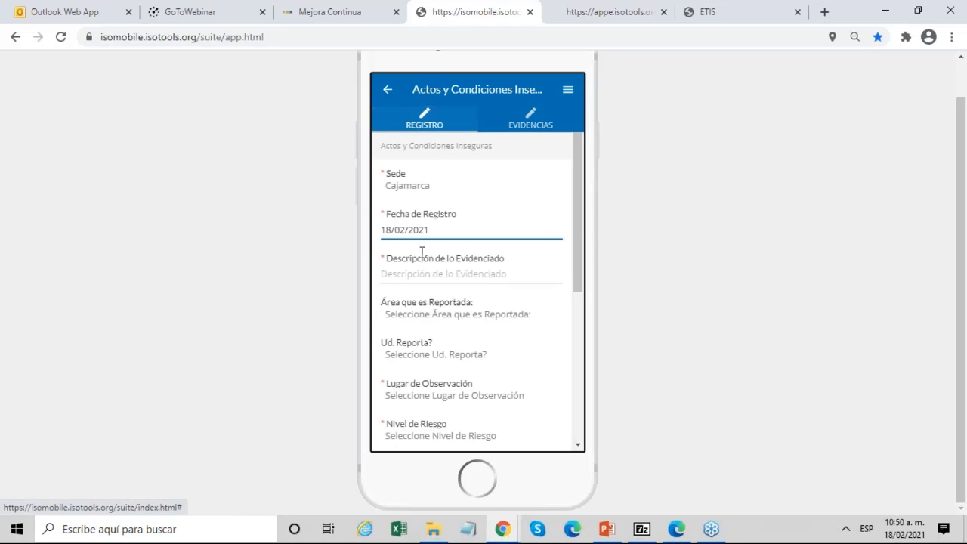
Set the observation place to 2. Oficina Administrativa and the risk level to 03 Medio
scroll(421, 250, down, 2)
click(416, 187)
click(433, 220)
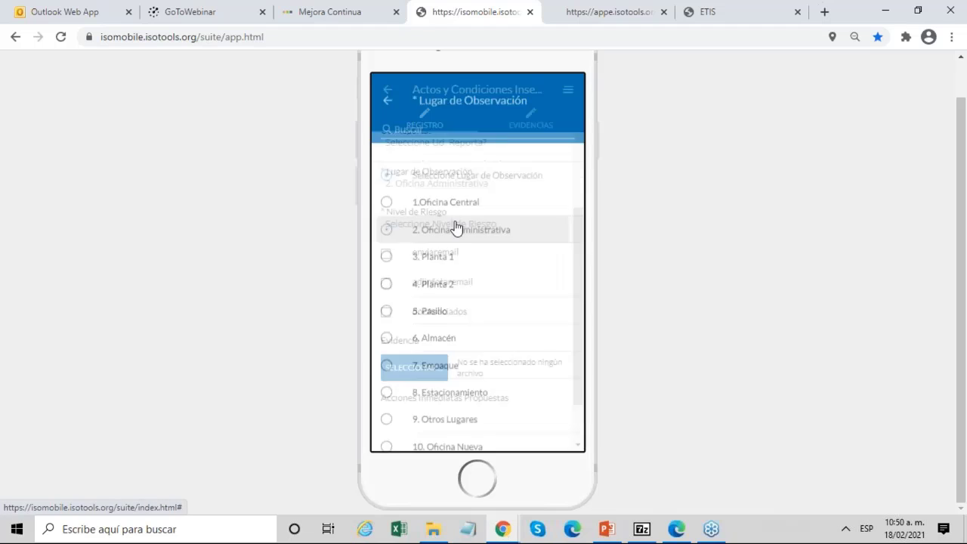
click(440, 198)
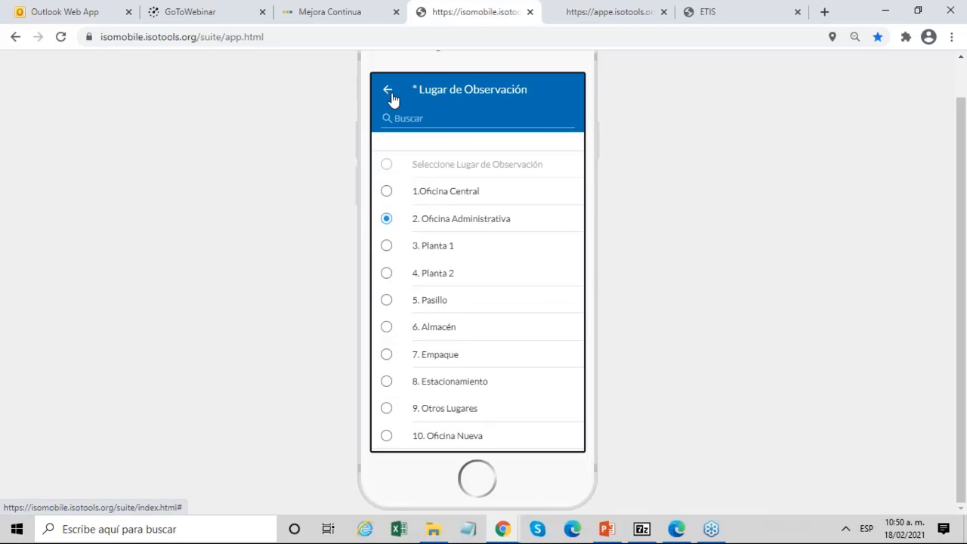
click(389, 93)
click(416, 222)
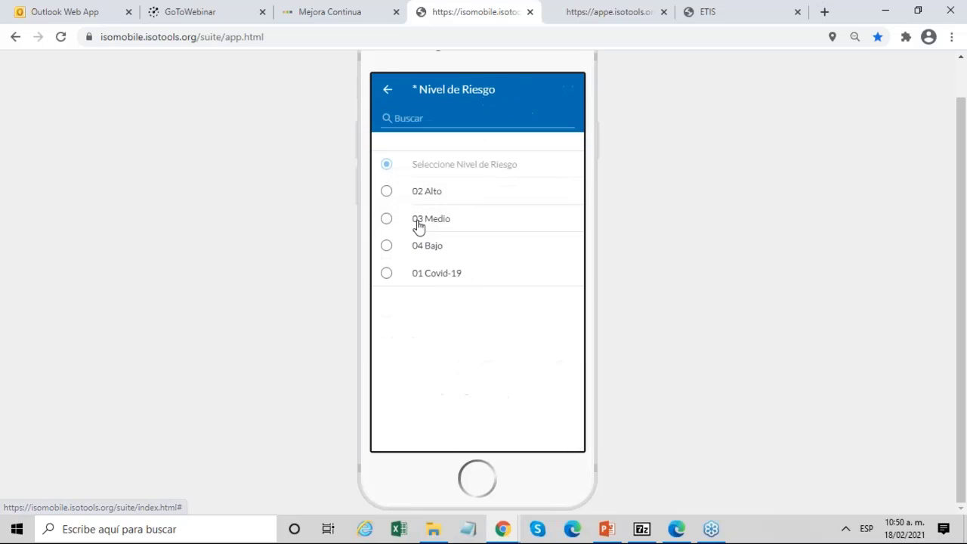
click(419, 223)
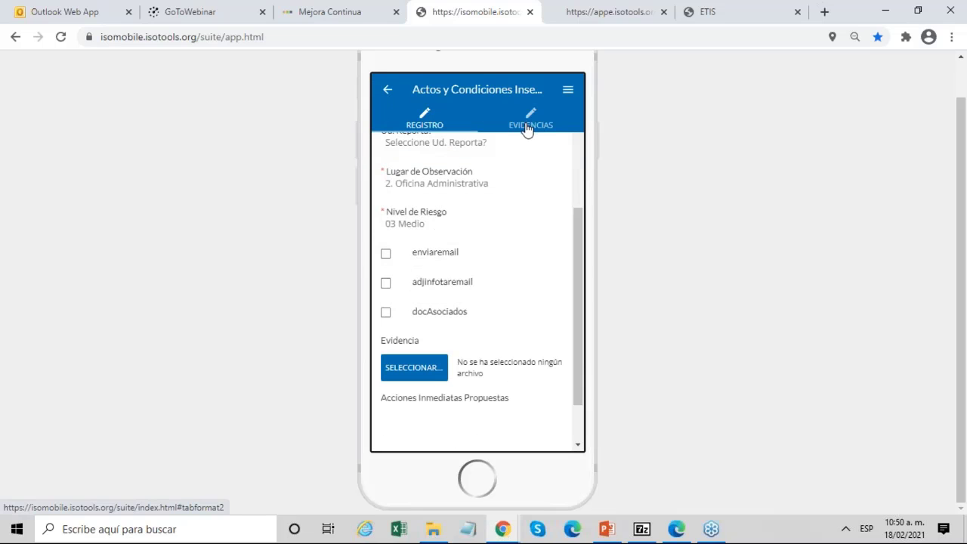
View the options for attaching graphic evidence, and return to the end of the report's Registro form
click(526, 127)
click(559, 426)
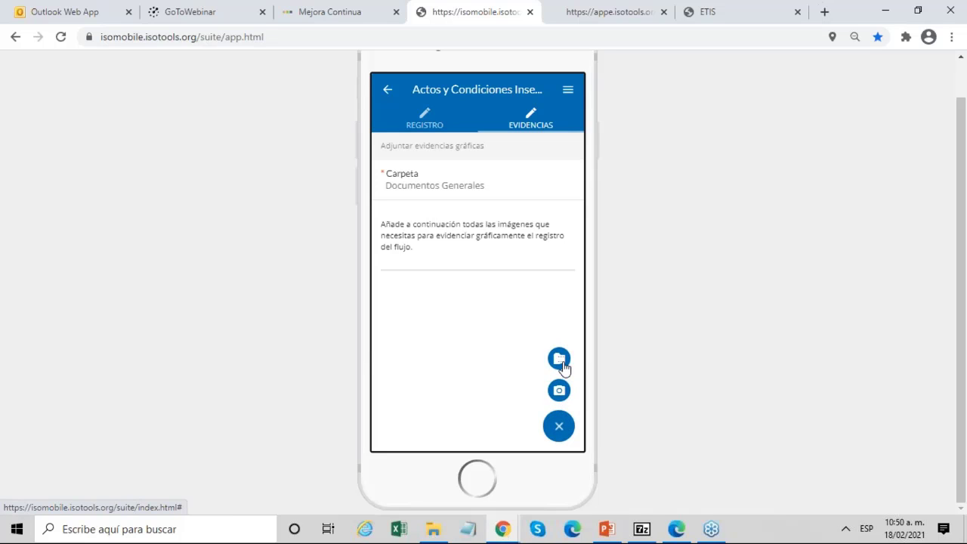
click(416, 123)
scroll(491, 309, down, 1)
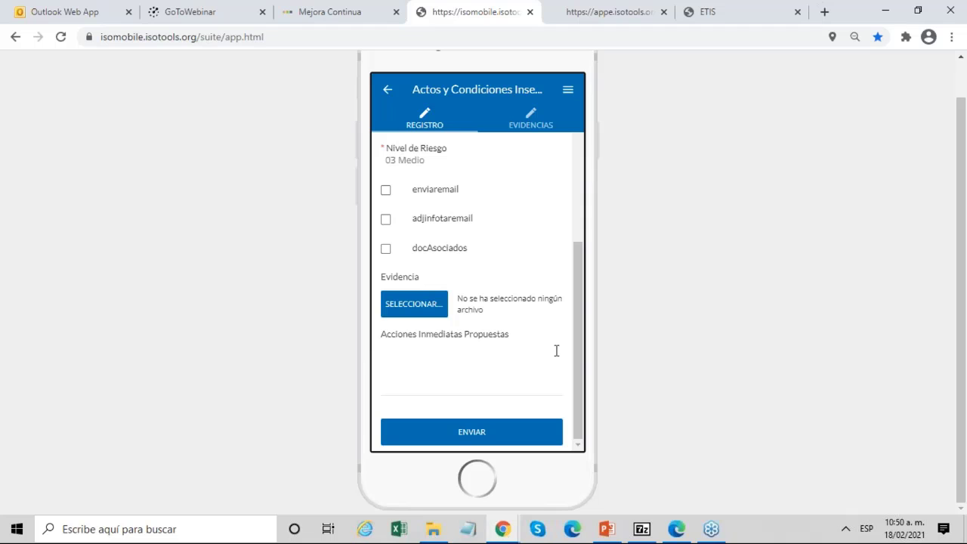
Switch to the Requisitos Normativos Avanzados administration page and examine its list of requirements
click(358, 10)
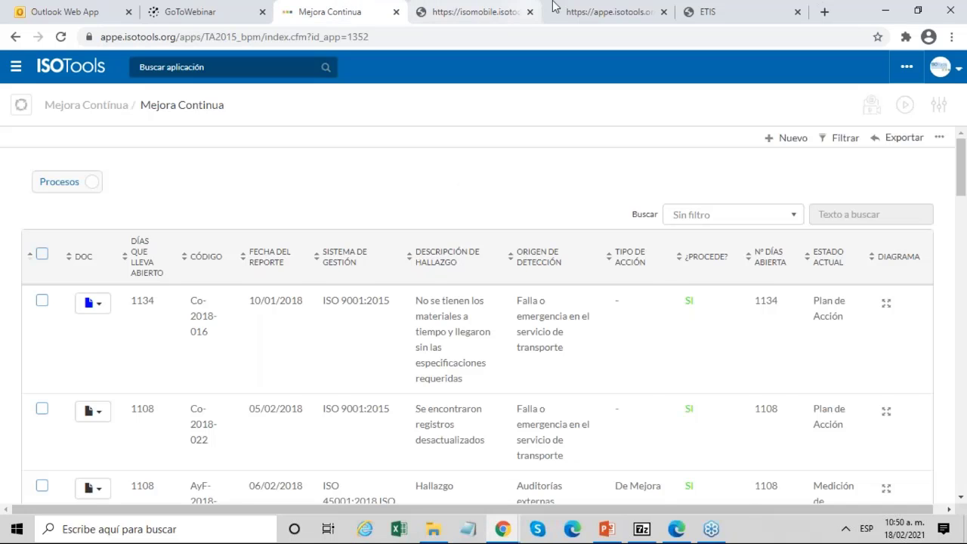
click(555, 8)
scroll(688, 151, down, 1)
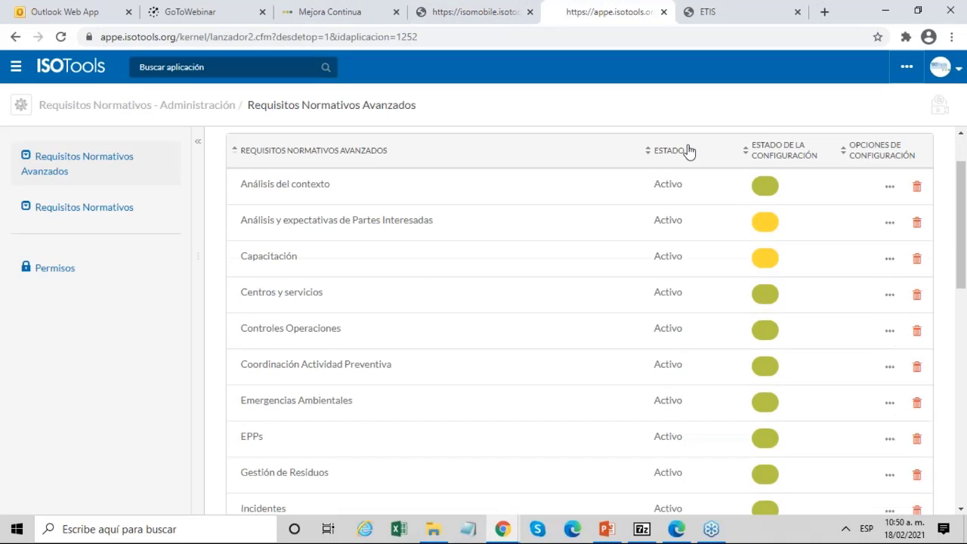
Filter the advanced requirements by "quej" and open the Quejas process for editing at its Configuración settings
scroll(725, 169, up, 1)
click(712, 179)
text(quej)
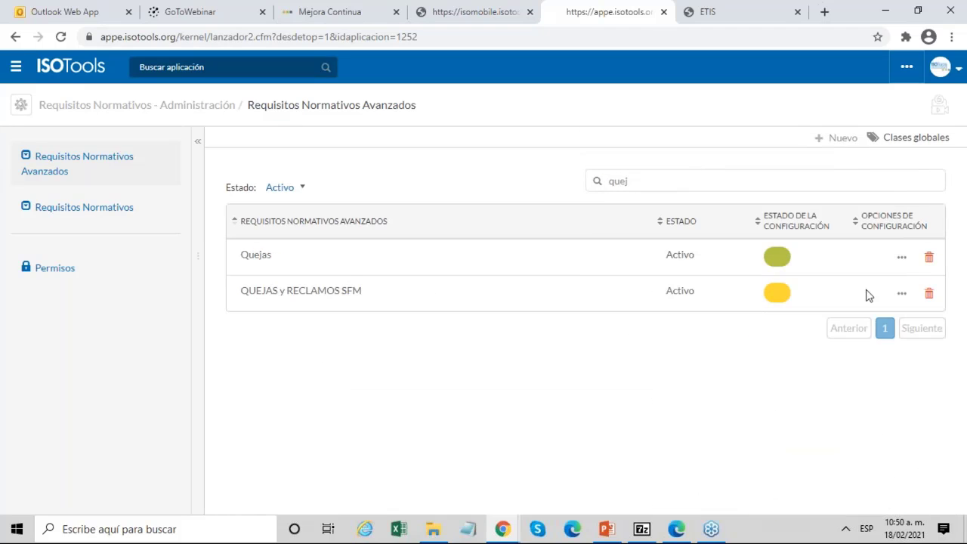
click(903, 259)
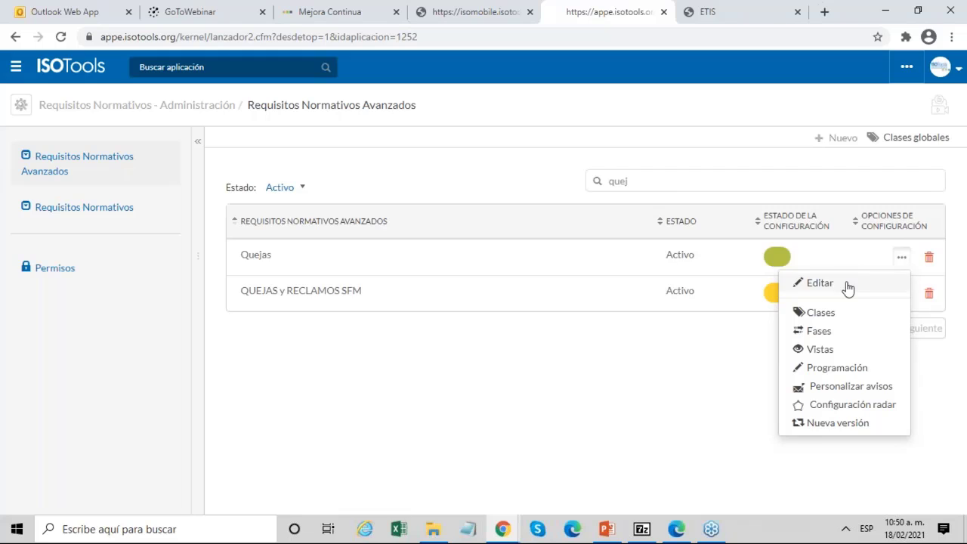
click(839, 283)
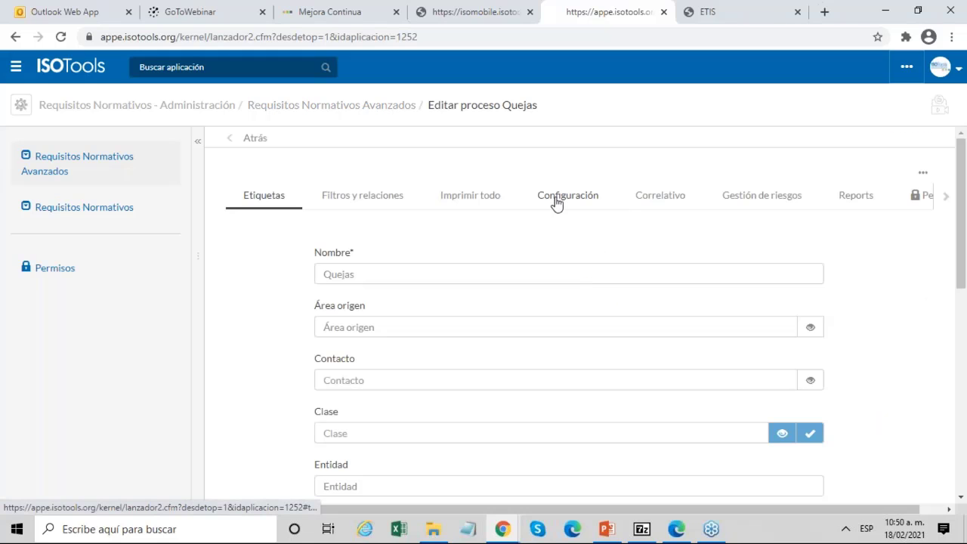
click(557, 200)
scroll(348, 219, down, 1)
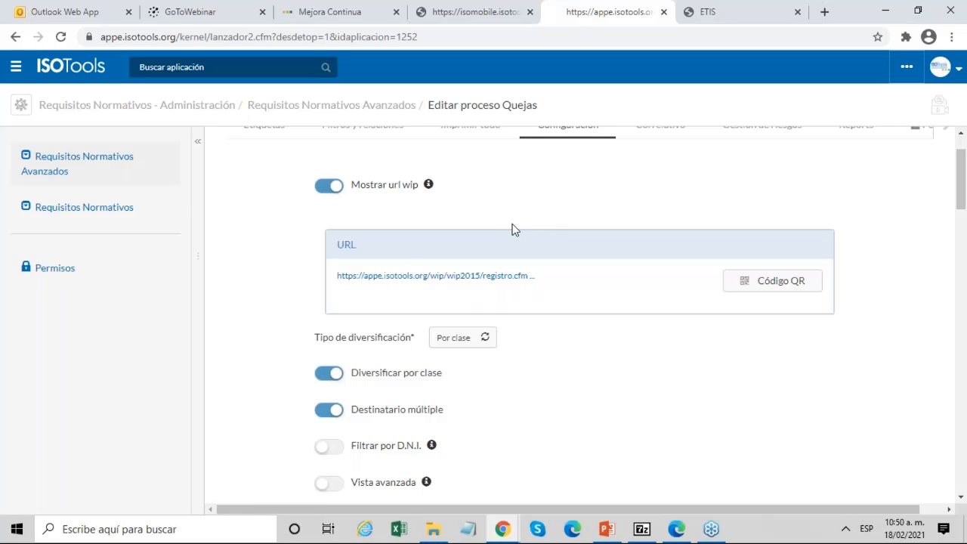
Turn Mostrar url wip off and back on, then view the Quejas QR code information and close it
click(338, 190)
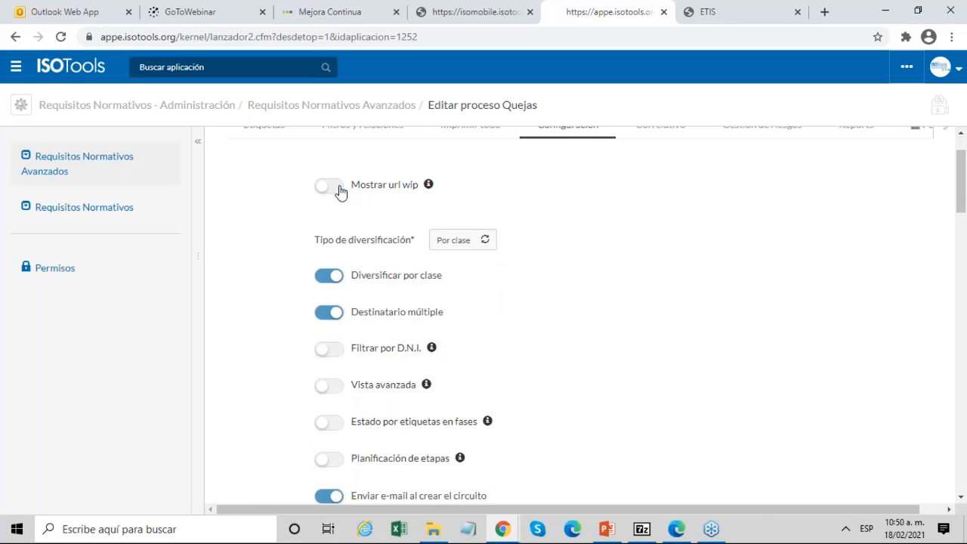
click(338, 190)
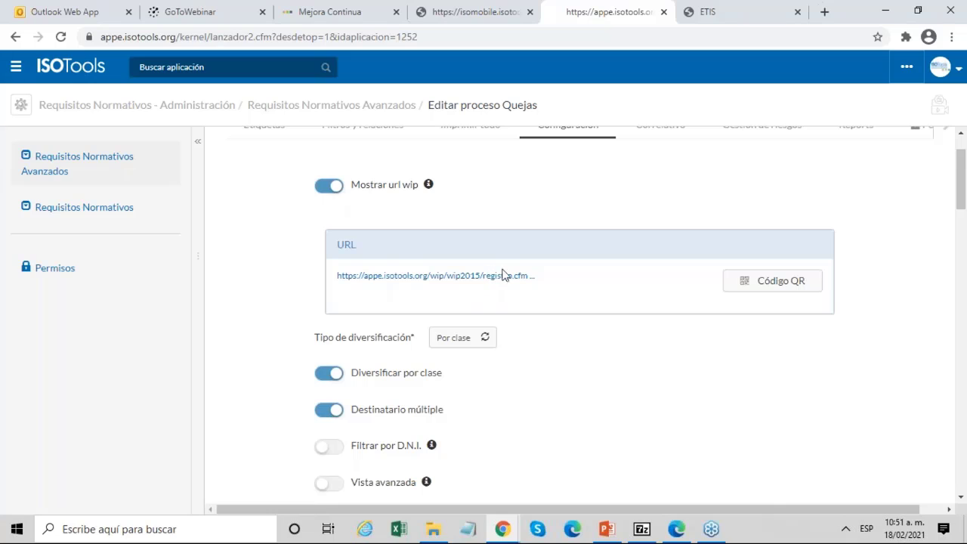
click(748, 283)
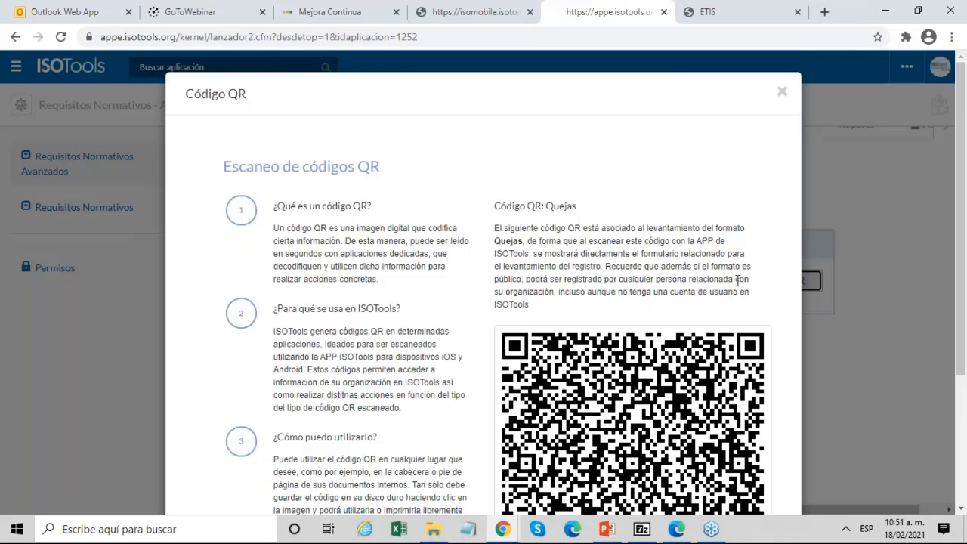
scroll(738, 280, down, 2)
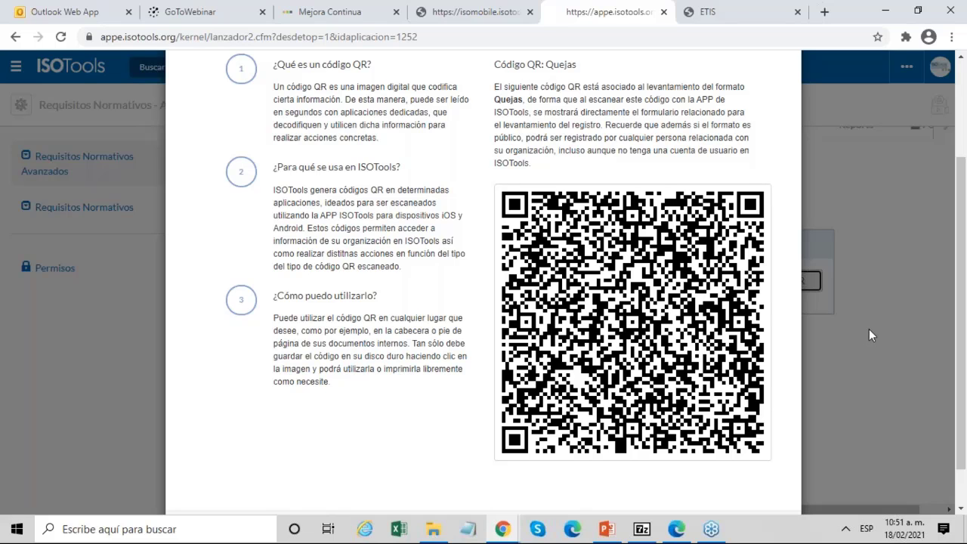
scroll(868, 329, up, 2)
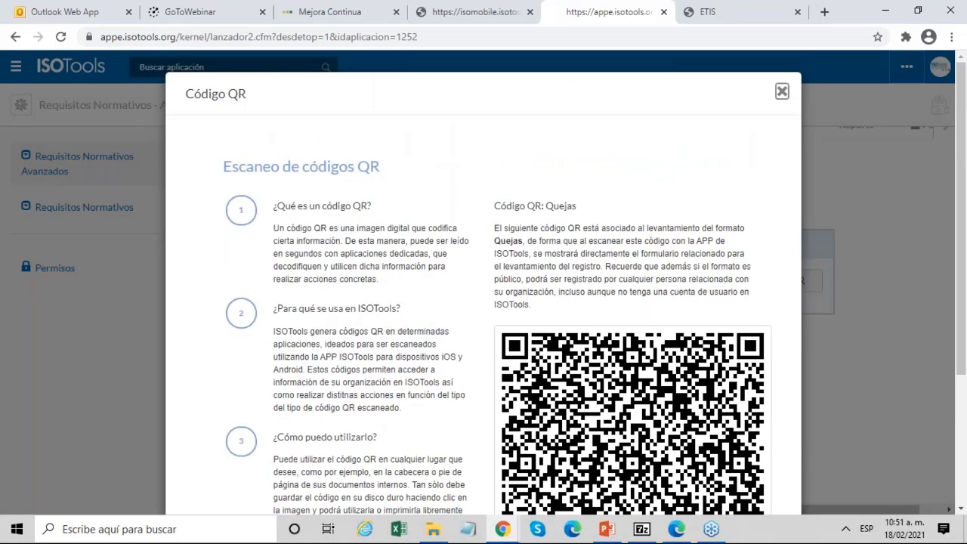
click(782, 90)
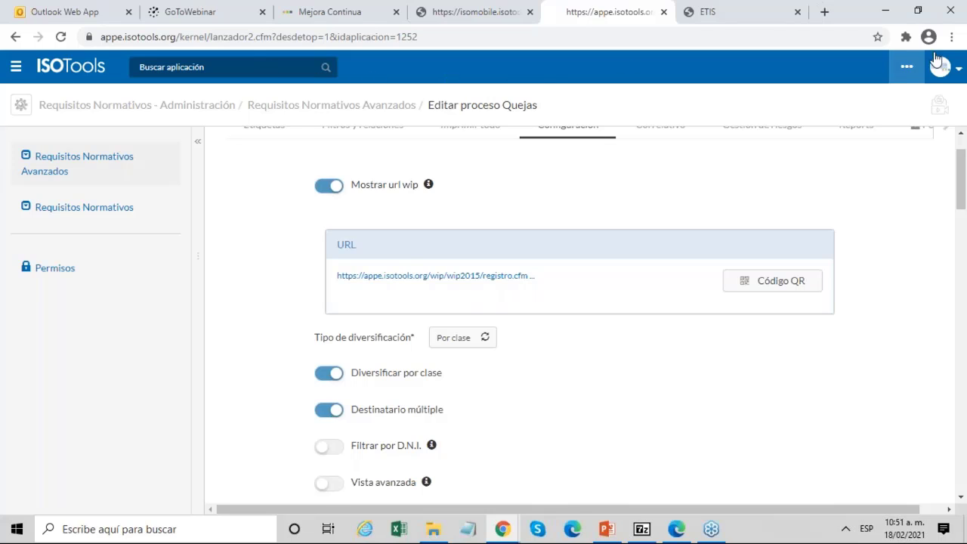
Search the applications for "repo" and open Gestión de Reports
click(955, 70)
click(955, 73)
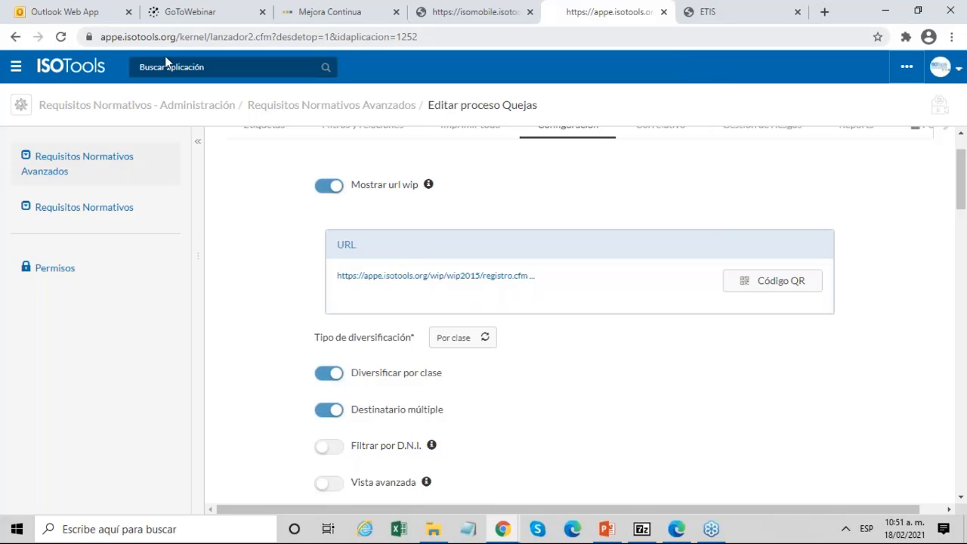
click(167, 65)
text(repo)
key(Return)
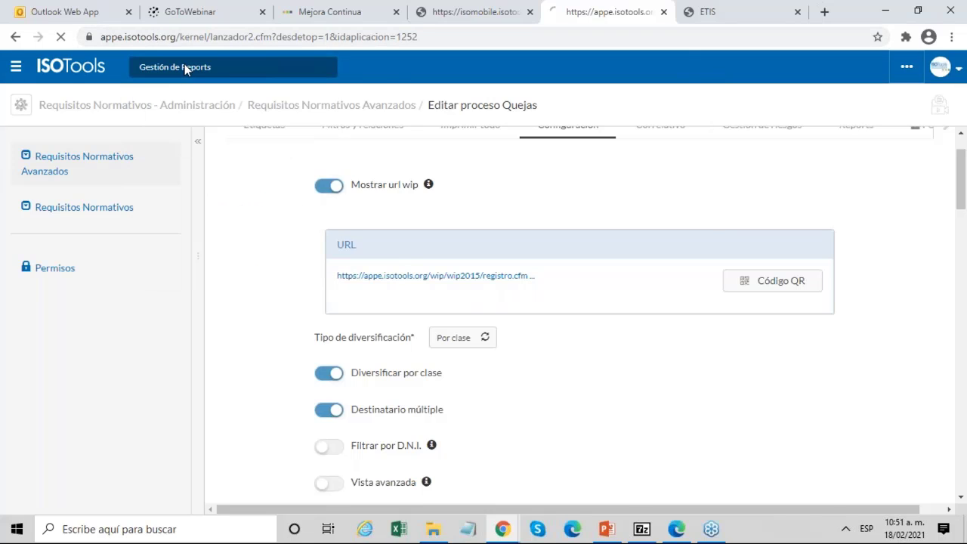
Switch to the Mejora Continua page and open the Gestión de Indicadores application from there by searching for "indica"
click(332, 13)
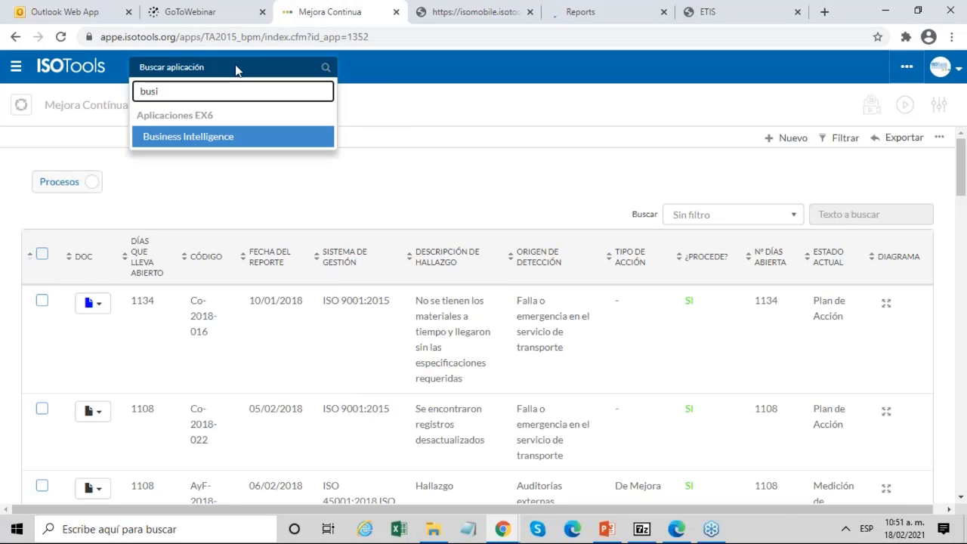
text(indica)
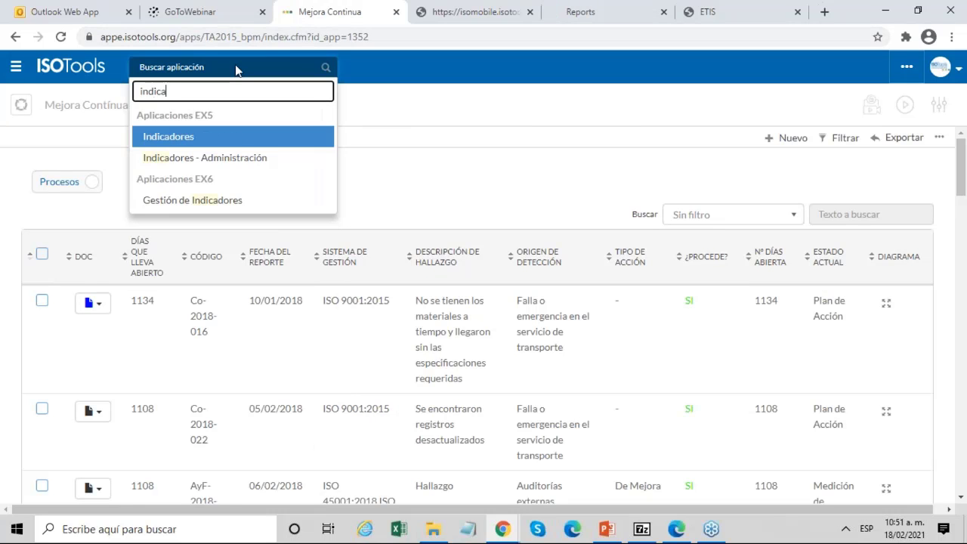
key(Down)
key(Down)
key(Return)
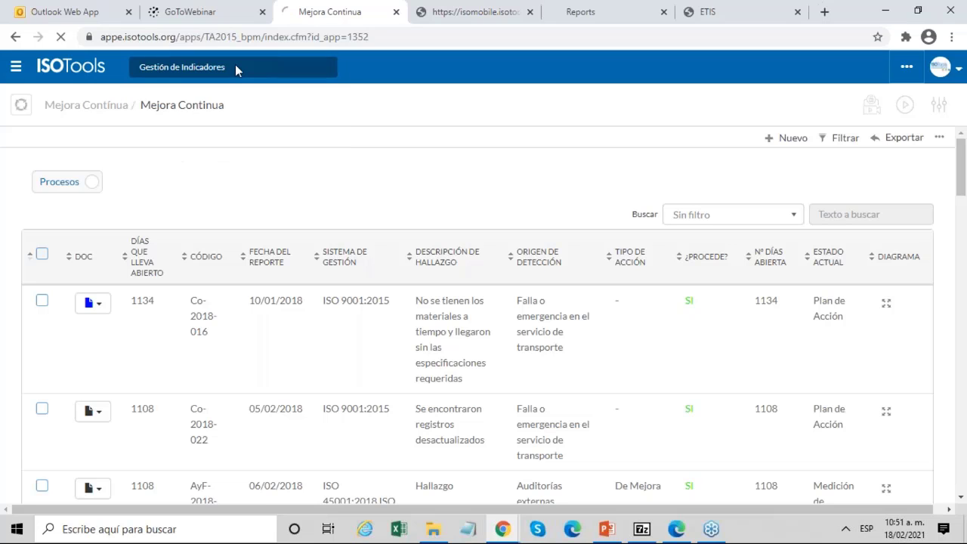
Run the 0.0 Informe Auditorías ArecelorMittal report with PDF as its print format, and return to the reports list
click(580, 12)
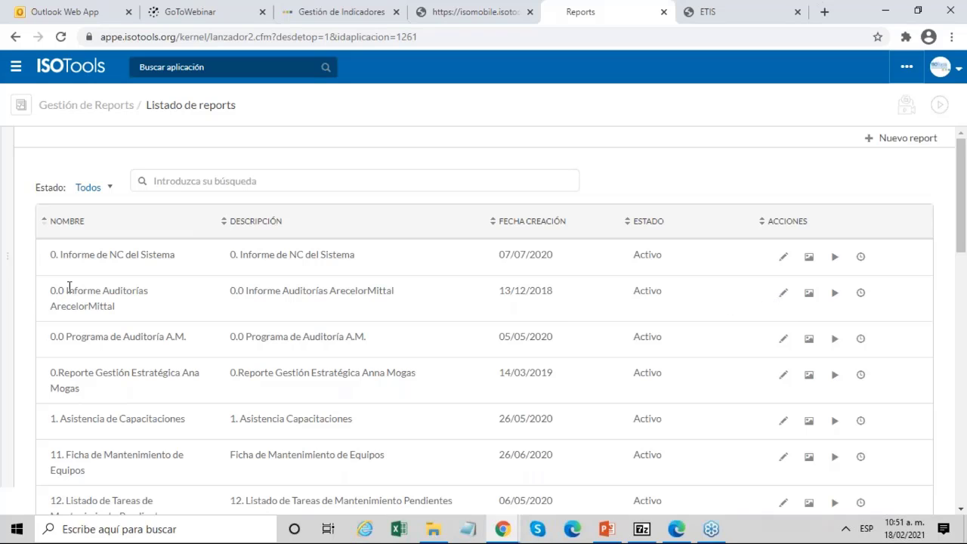
drag(68, 288, 125, 287)
click(165, 293)
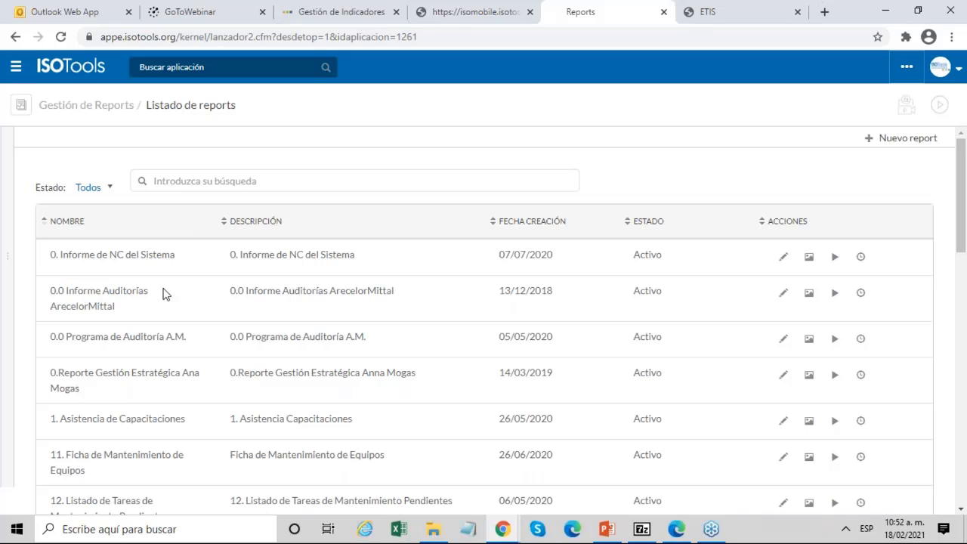
click(834, 294)
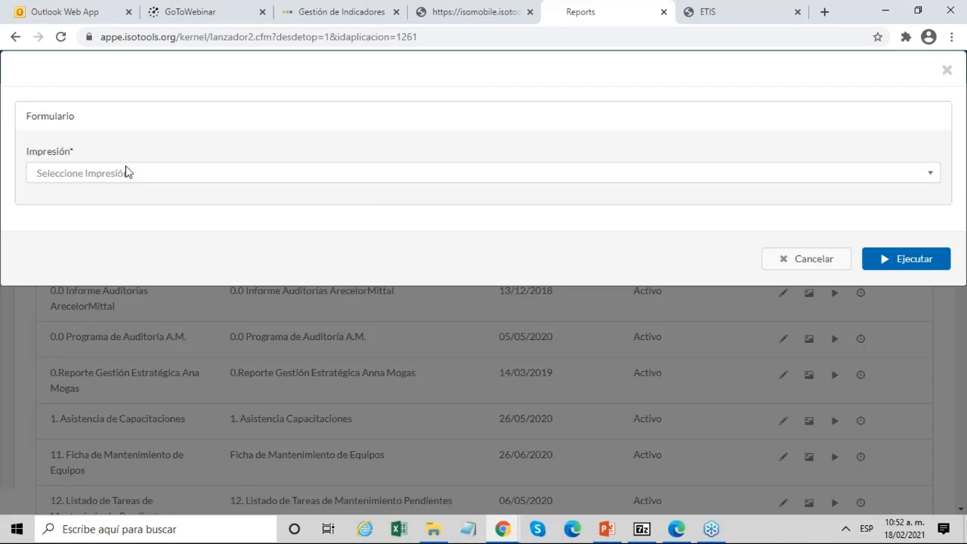
click(125, 173)
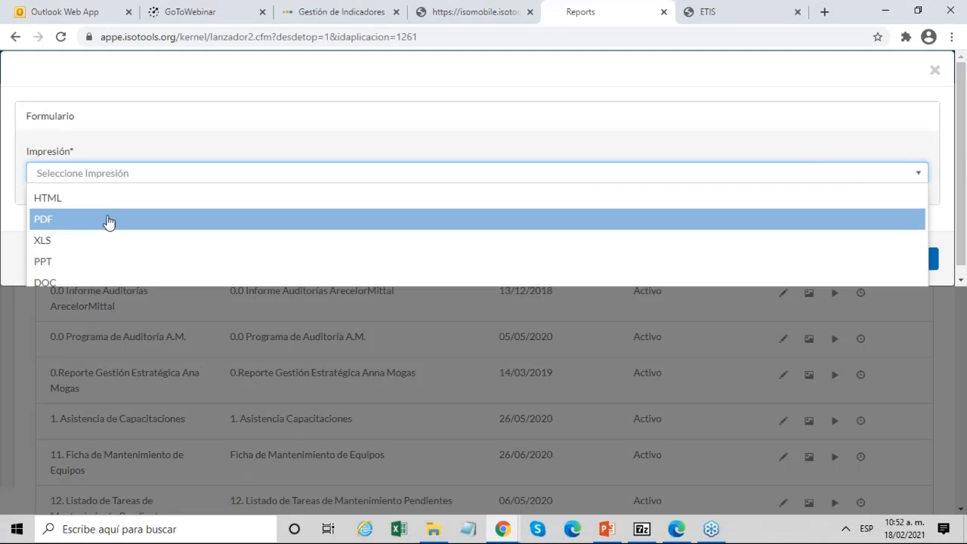
click(109, 221)
click(917, 257)
click(549, 6)
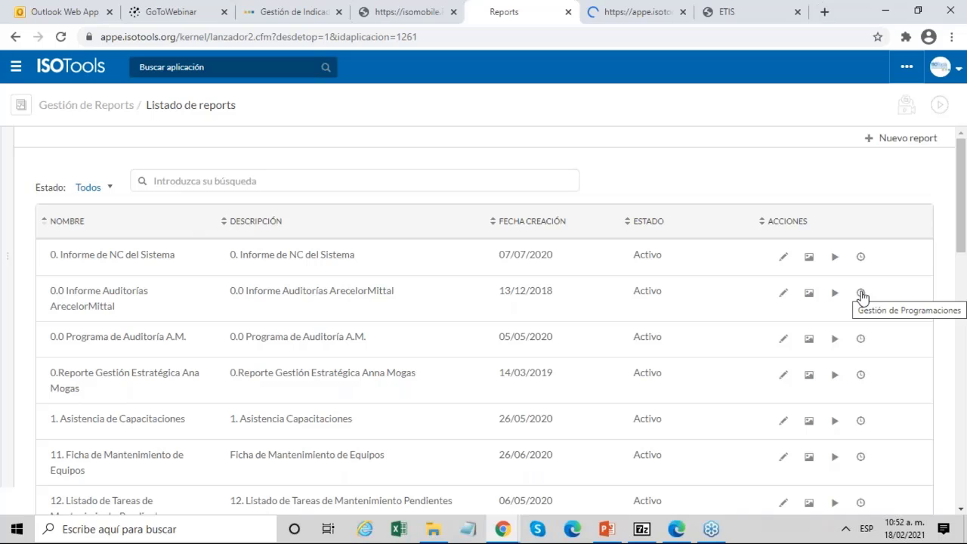
Open the audit report's schedules, examine the dates, periodicity and recipients of Ejemplo Semanal 2022, and close it
click(860, 293)
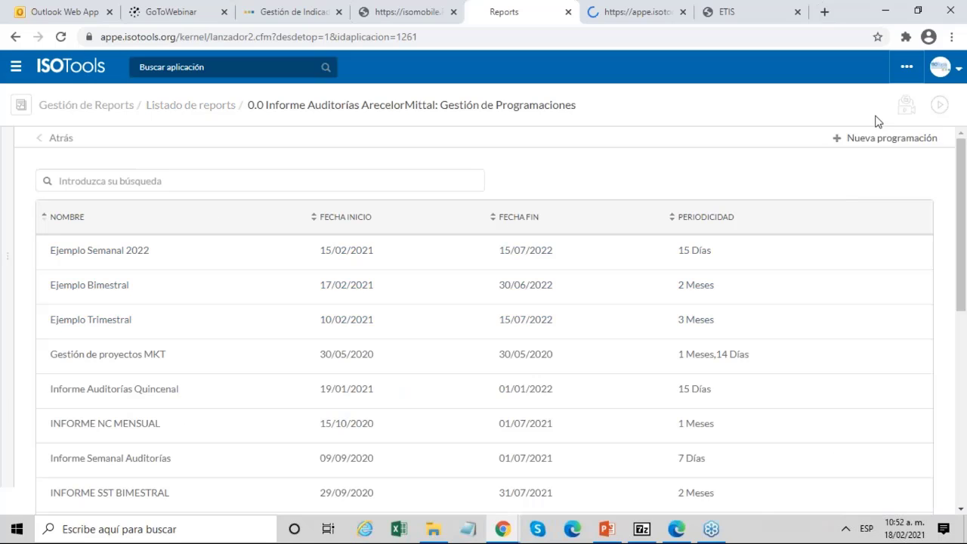
click(92, 259)
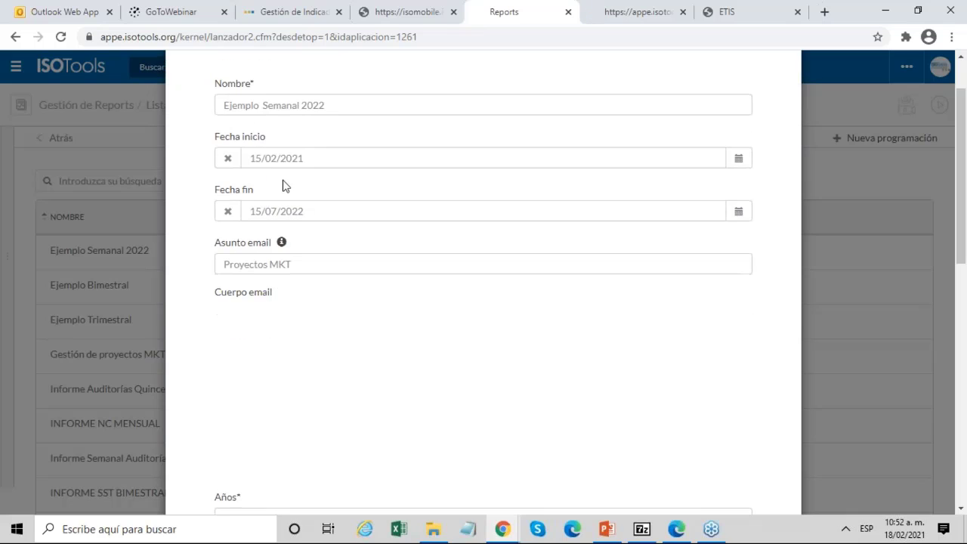
scroll(330, 295, down, 2)
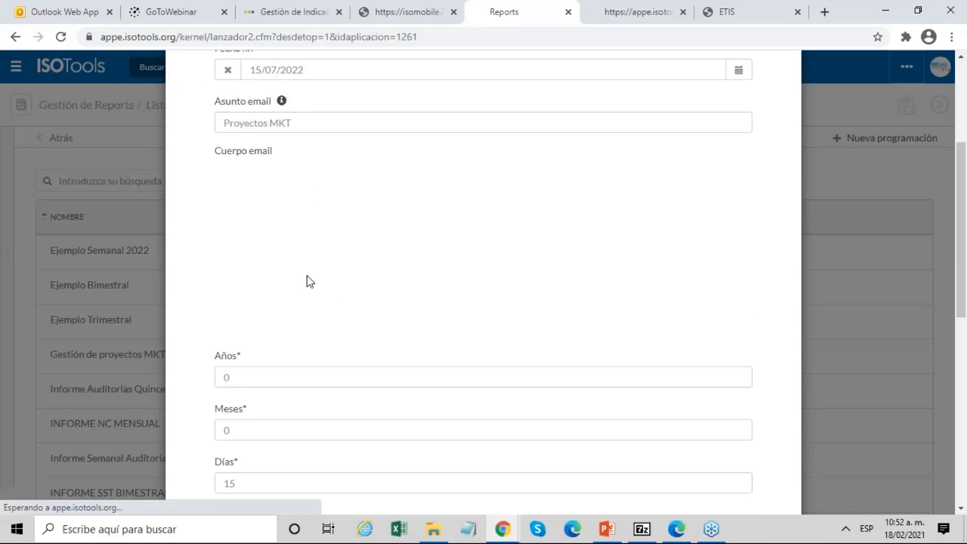
scroll(257, 408, down, 2)
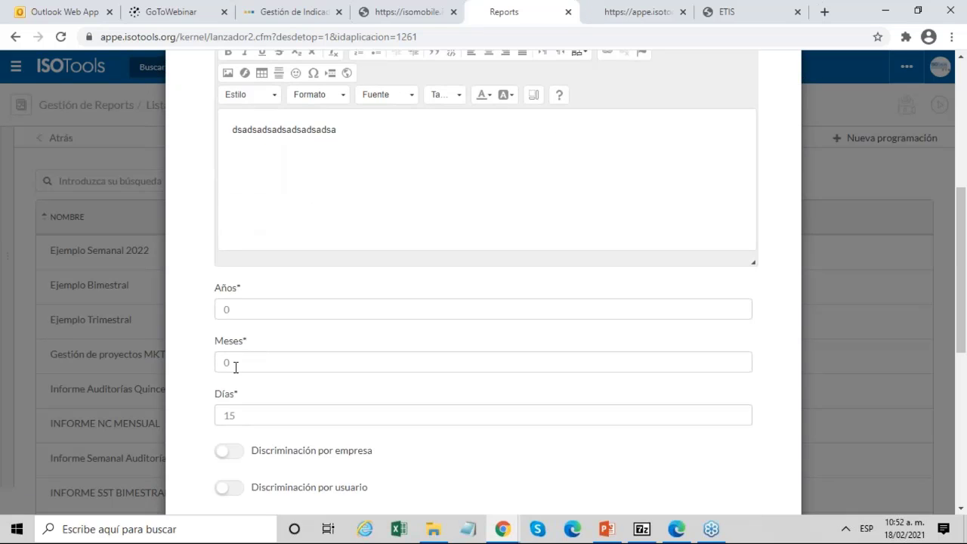
scroll(236, 367, down, 4)
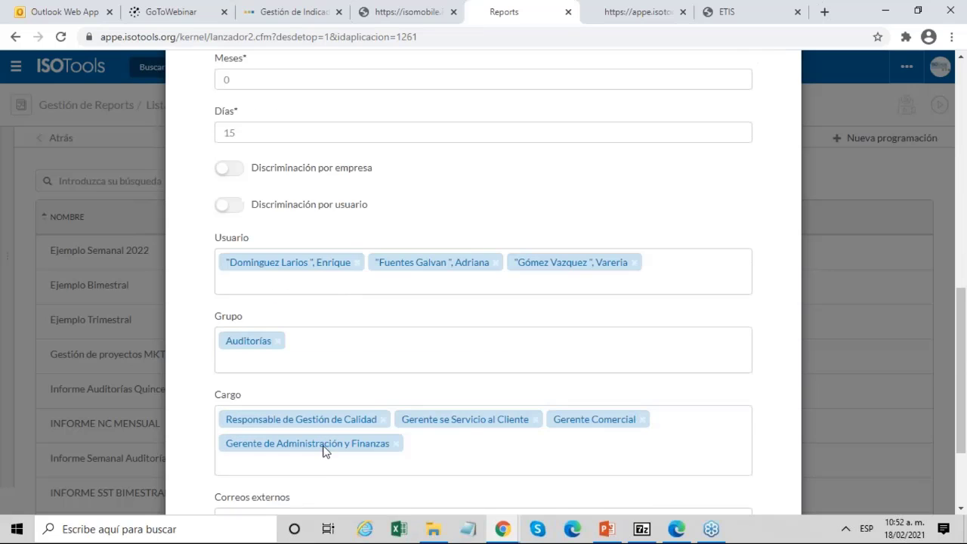
scroll(675, 324, up, 1)
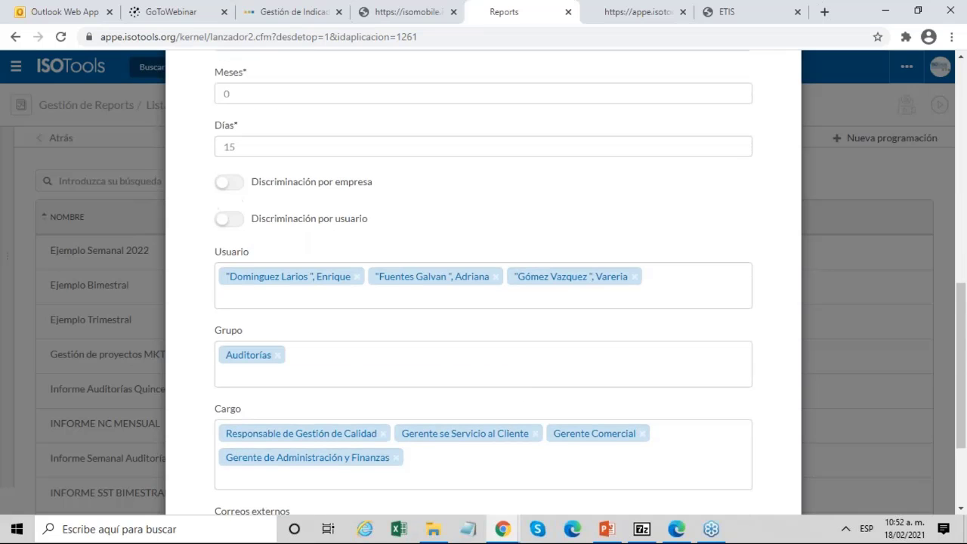
scroll(784, 96, up, 6)
click(783, 94)
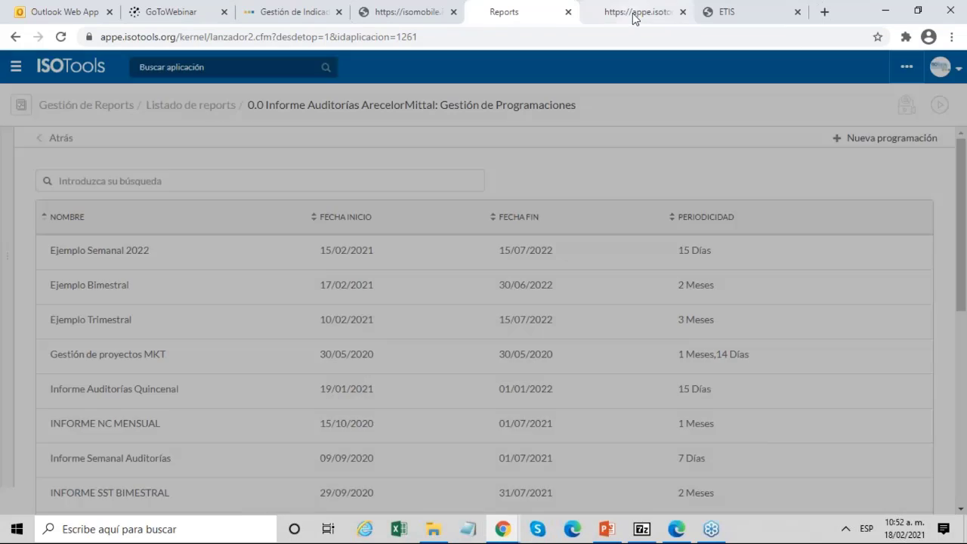
Examine the generated PDF audit report's plans, findings tables and charts through the Hallazgos por tipo page, and close it
click(629, 19)
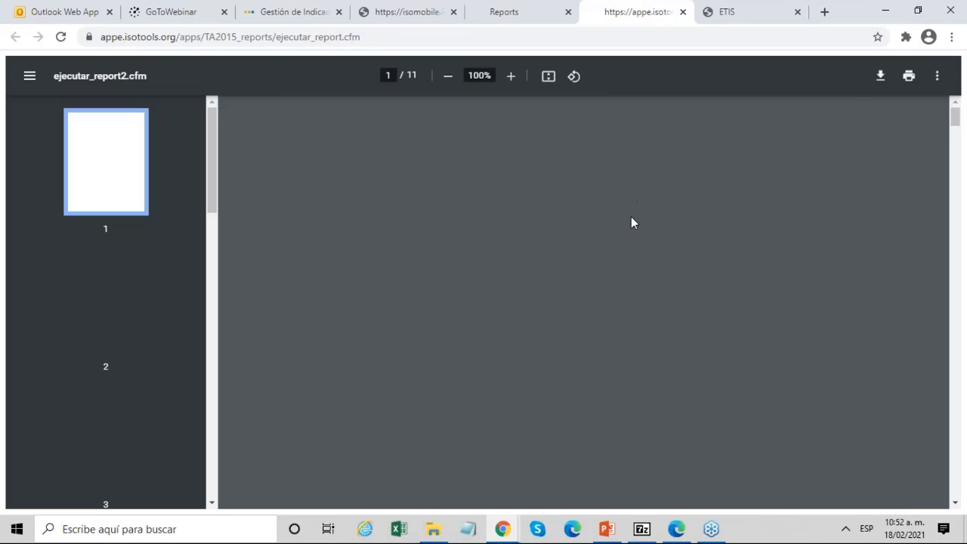
scroll(633, 220, down, 2)
scroll(633, 220, down, 10)
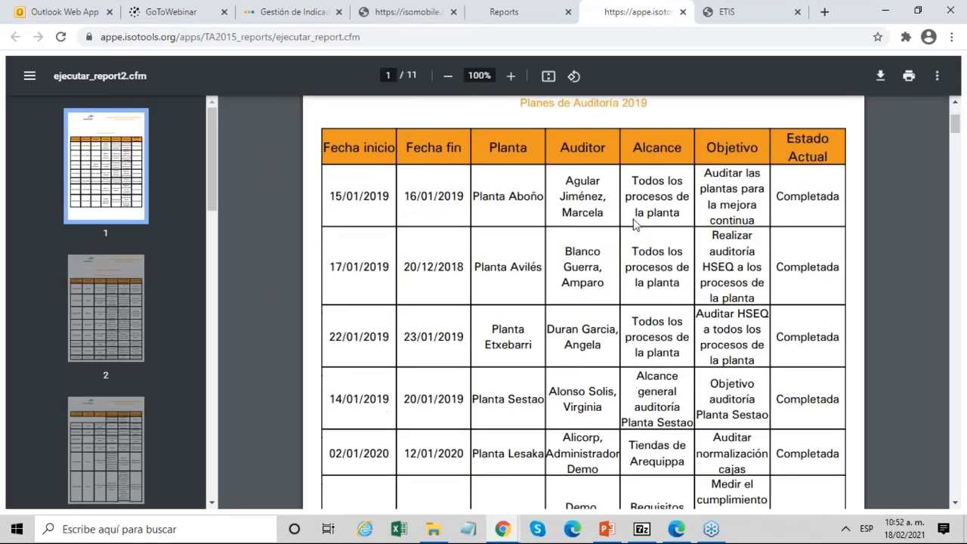
scroll(633, 224, down, 20)
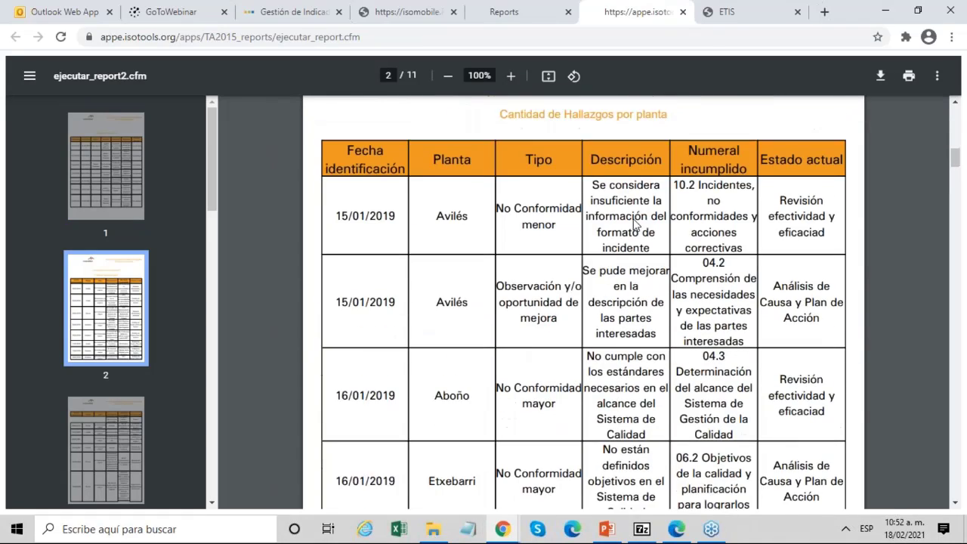
scroll(634, 225, down, 15)
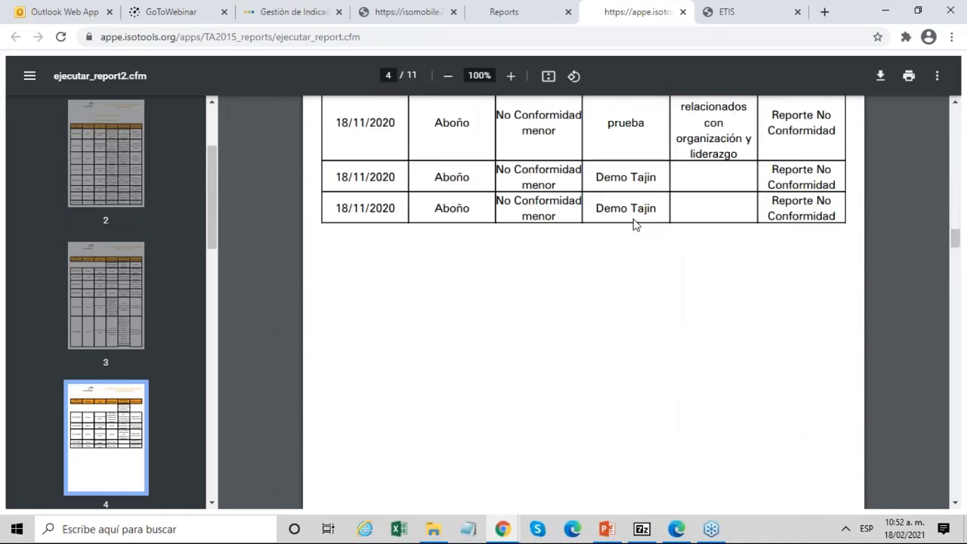
scroll(634, 221, down, 15)
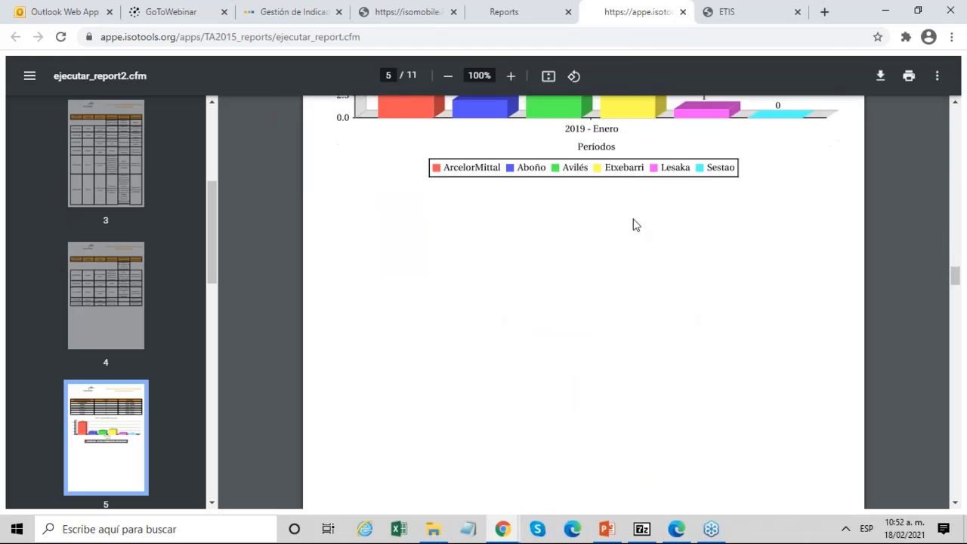
scroll(634, 223, down, 2)
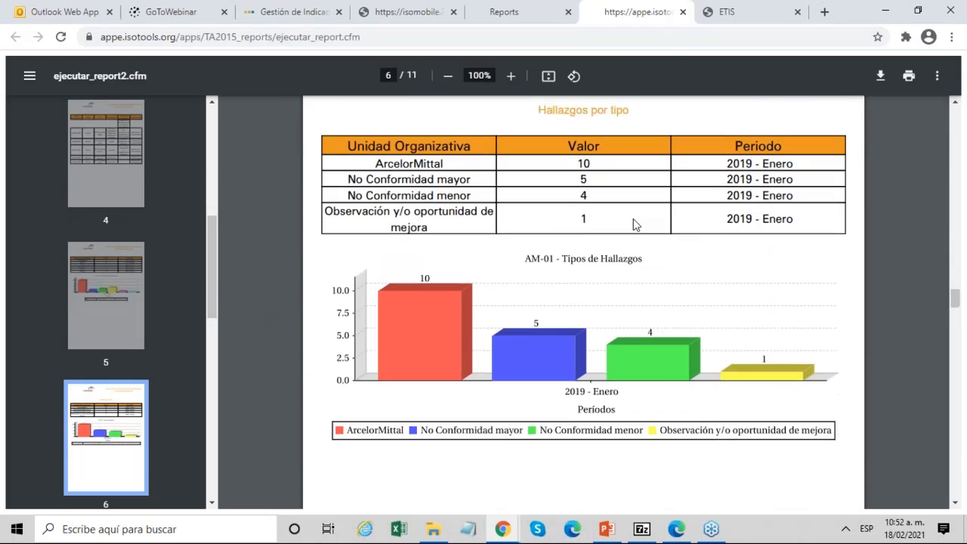
click(683, 12)
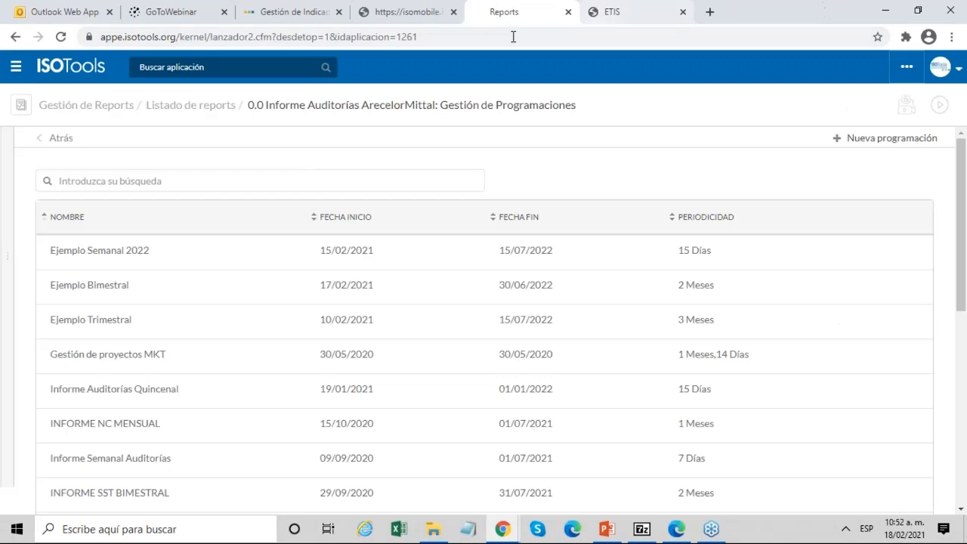
Open the Business Intelligence application by searching for "busi", and close the Gestión de Indicadores page
click(198, 68)
text(busi)
key(Return)
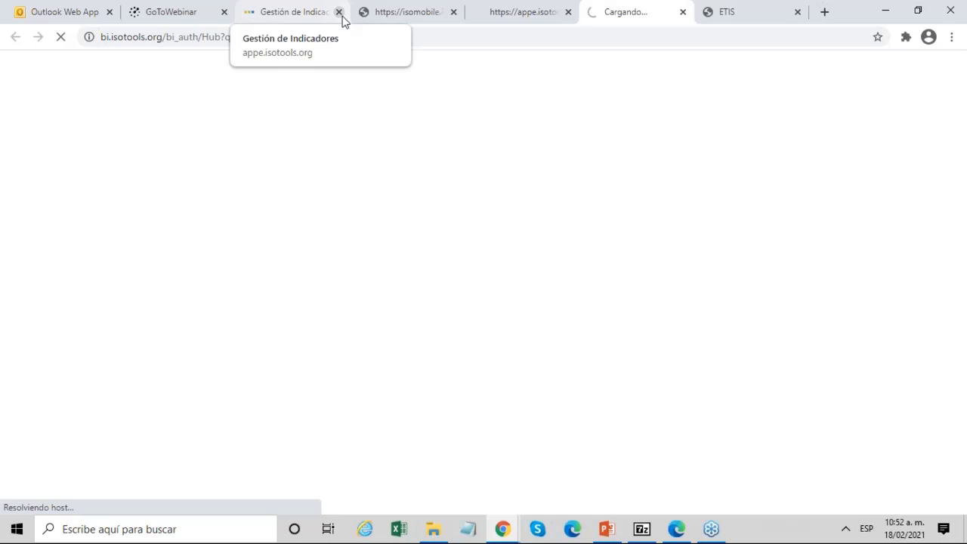
click(339, 12)
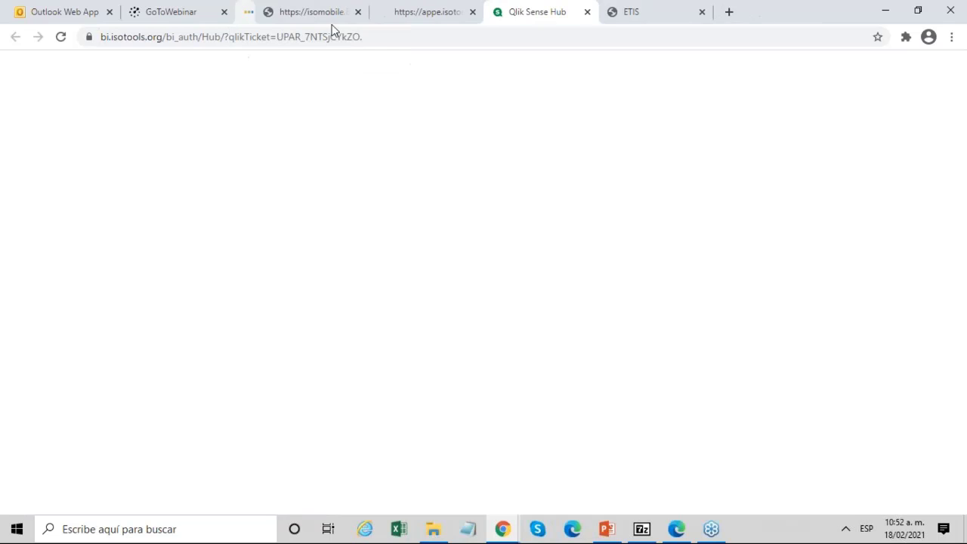